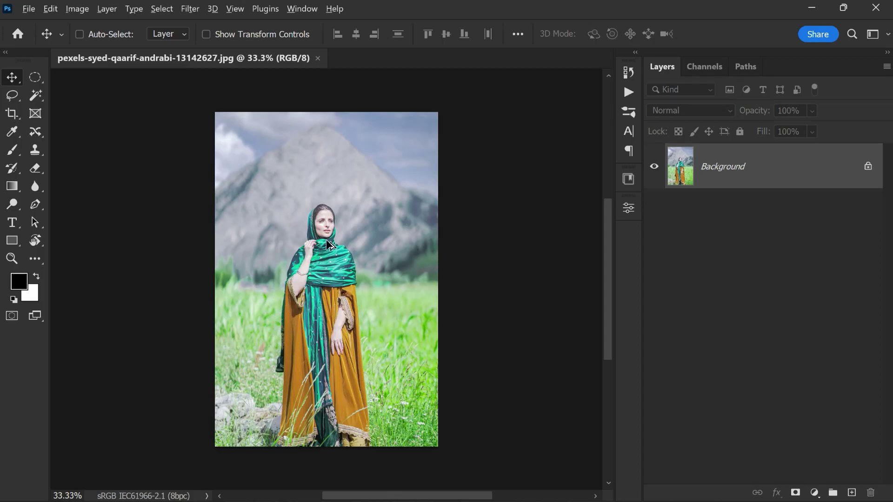
Step: Load the RGB channel's bright tones as a selection, then return to the Layers list
{"action": "scroll", "coordinate": [315, 227], "scroll_direction": "up", "scroll_amount": 5}
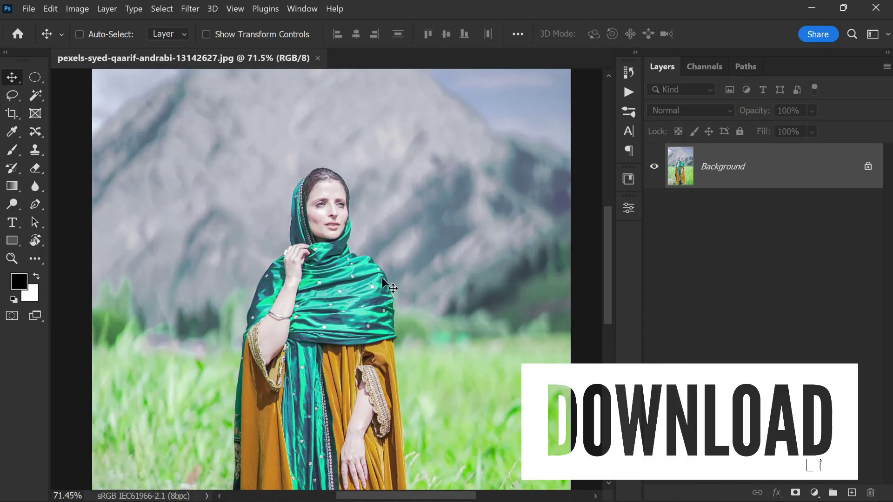
{"action": "scroll", "coordinate": [389, 242], "scroll_direction": "up", "scroll_amount": 3}
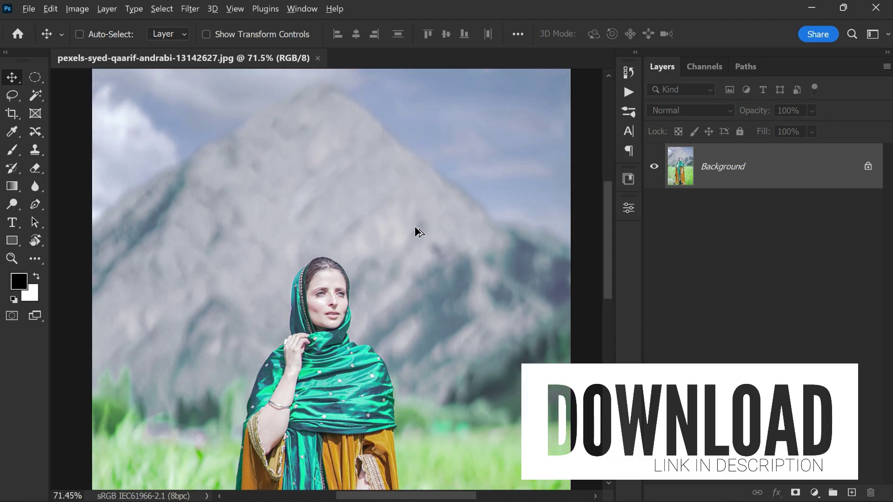
{"action": "scroll", "coordinate": [404, 233], "scroll_direction": "down", "scroll_amount": 3}
{"action": "scroll", "coordinate": [403, 234], "scroll_direction": "down", "scroll_amount": 3}
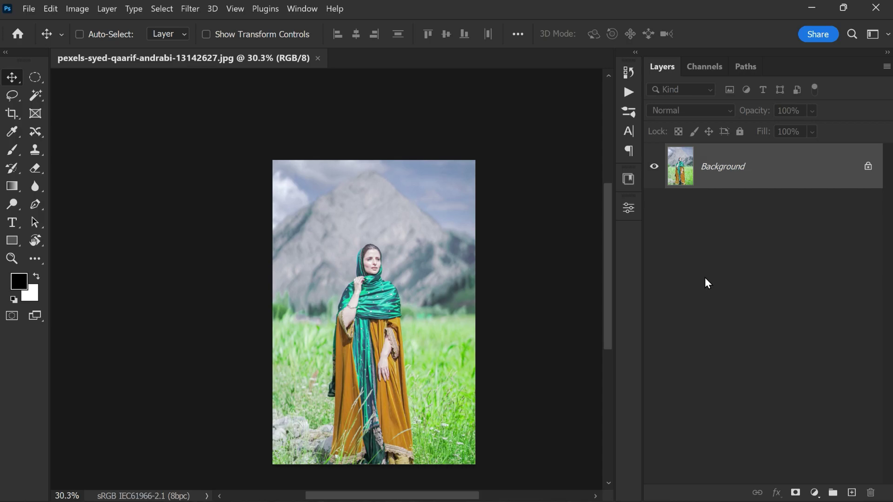
{"action": "left_click", "coordinate": [707, 68]}
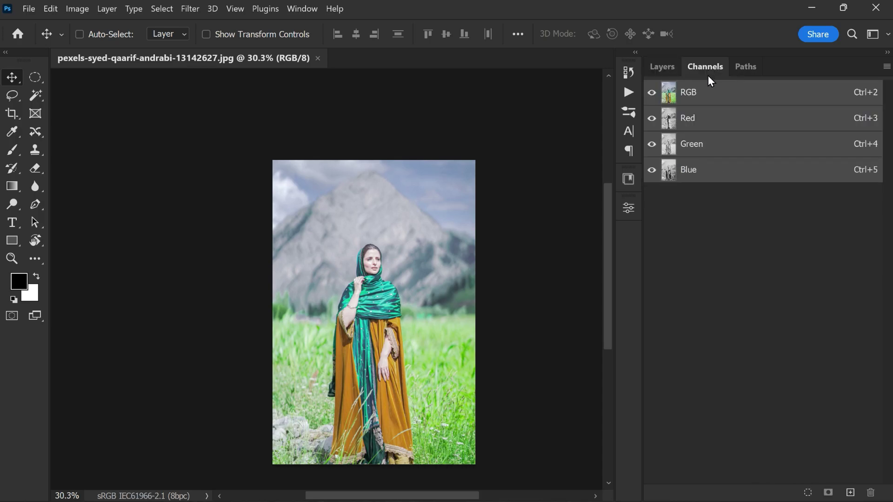
{"action": "left_click", "coordinate": [807, 493]}
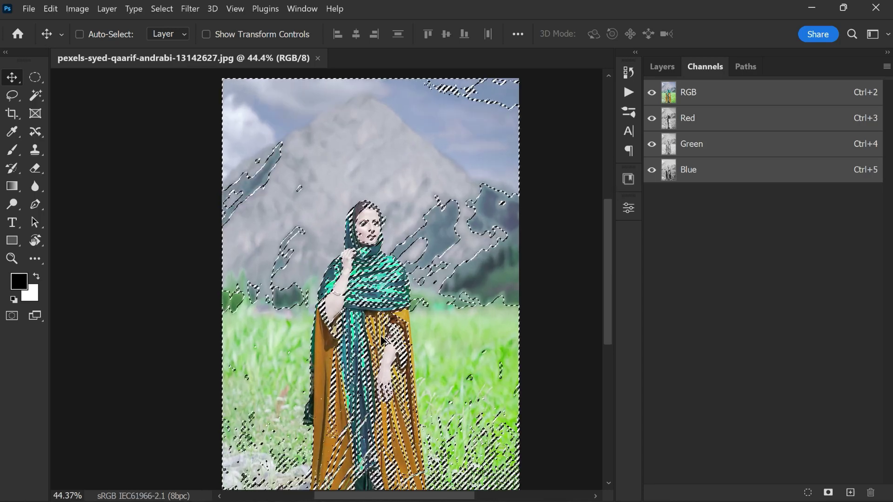
{"action": "scroll", "coordinate": [444, 165], "scroll_direction": "up", "scroll_amount": 3}
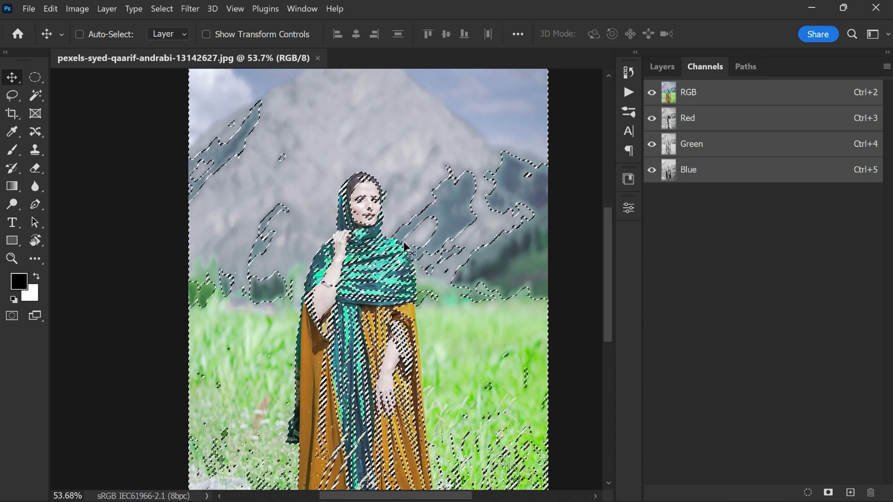
{"action": "left_click", "coordinate": [660, 66]}
{"action": "scroll", "coordinate": [400, 205], "scroll_direction": "down", "scroll_amount": 3}
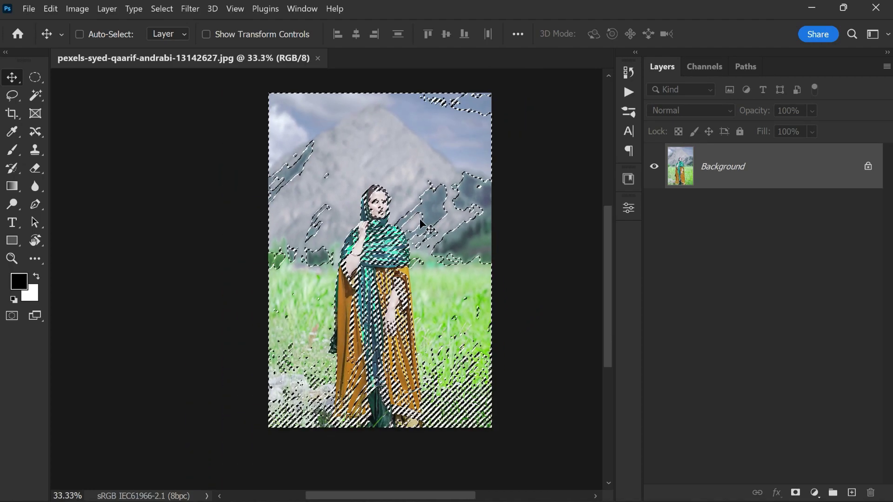
Step: Add an Exposure layer masked to the bright areas with Gamma 0.29 and Exposure +0.03
{"action": "left_click", "coordinate": [814, 492]}
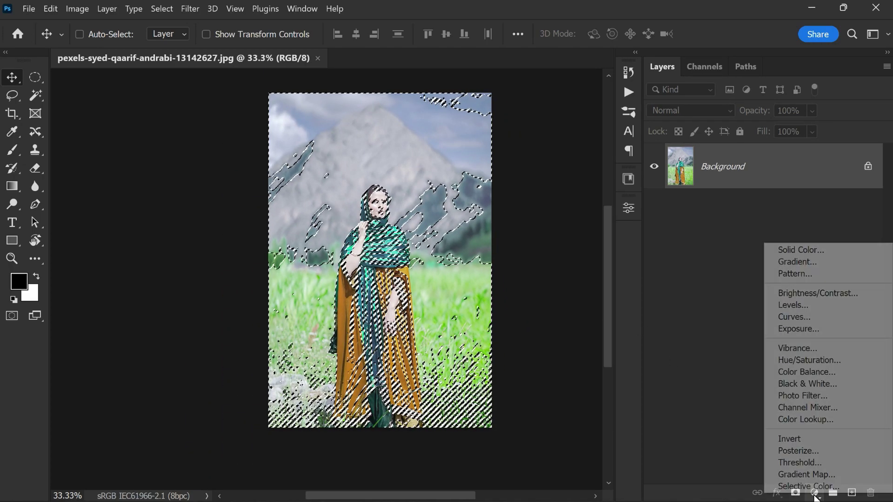
{"action": "left_click", "coordinate": [835, 332]}
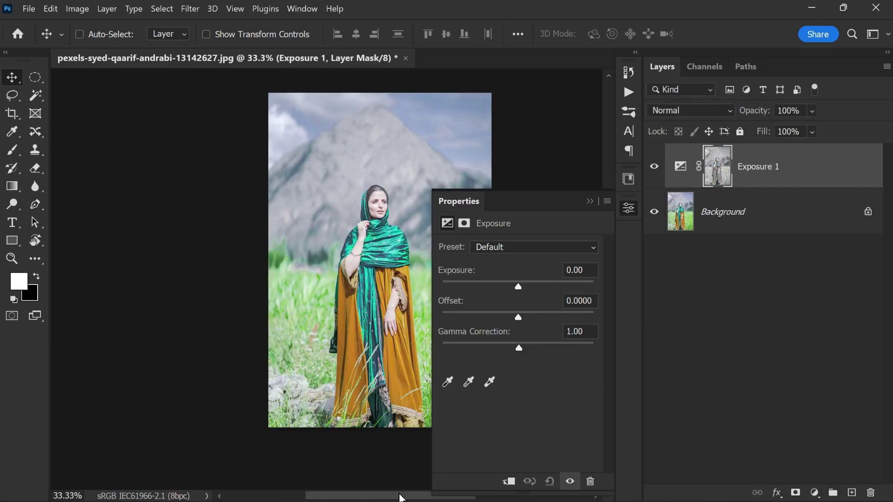
{"action": "left_click_drag", "start_coordinate": [401, 496], "coordinate": [429, 496]}
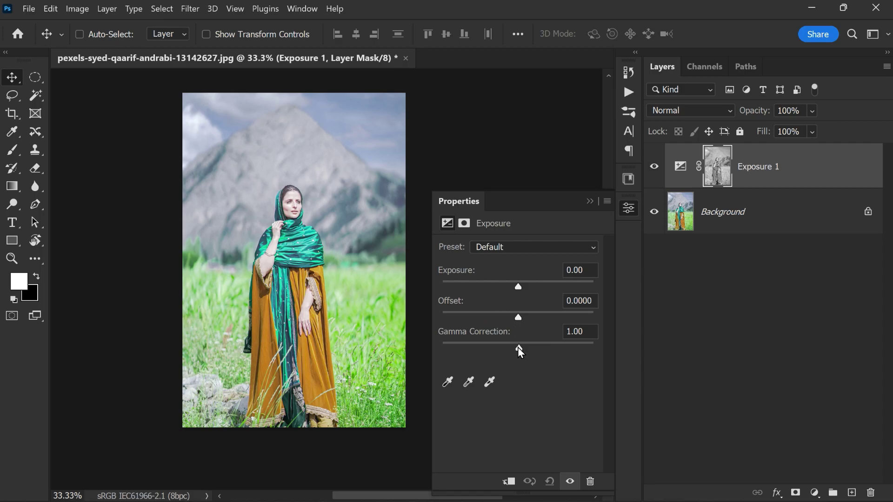
{"action": "left_click_drag", "start_coordinate": [517, 347], "coordinate": [554, 349]}
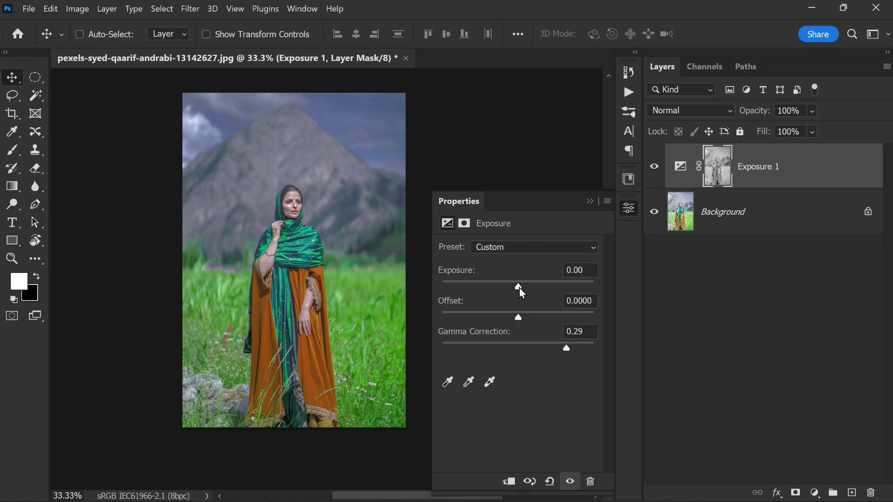
{"action": "left_click_drag", "start_coordinate": [519, 287], "coordinate": [518, 287]}
Step: Collapse the Exposure properties and toggle Exposure 1 off and on to compare
{"action": "left_click", "coordinate": [589, 201]}
{"action": "left_click", "coordinate": [655, 167]}
{"action": "left_click", "coordinate": [655, 168]}
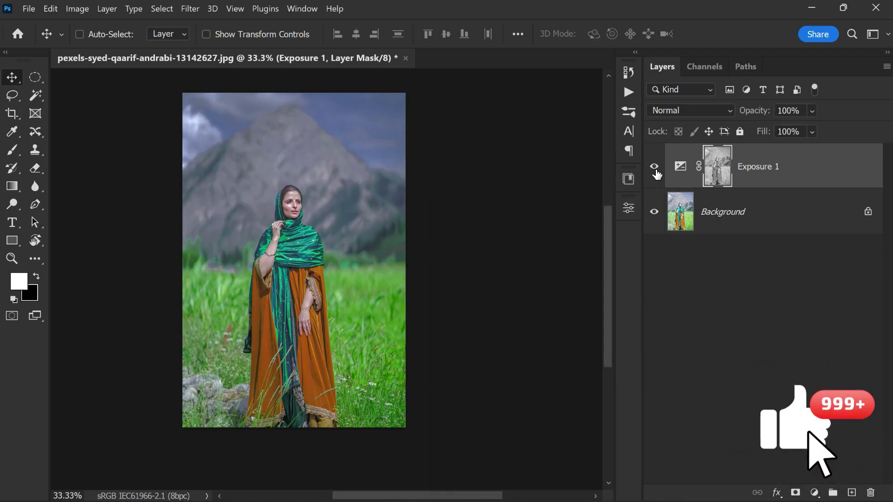
{"action": "left_click", "coordinate": [654, 169]}
{"action": "left_click", "coordinate": [654, 170]}
{"action": "scroll", "coordinate": [353, 255], "scroll_direction": "up", "scroll_amount": 1}
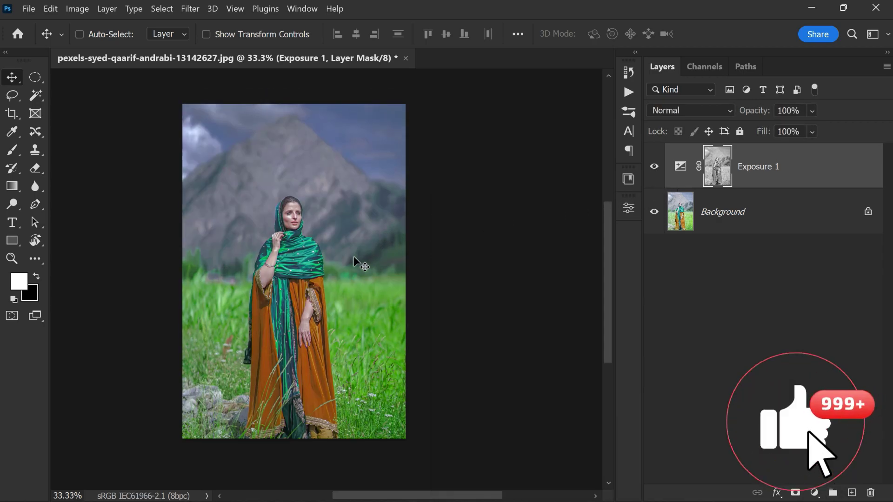
{"action": "scroll", "coordinate": [325, 278], "scroll_direction": "up", "scroll_amount": 1}
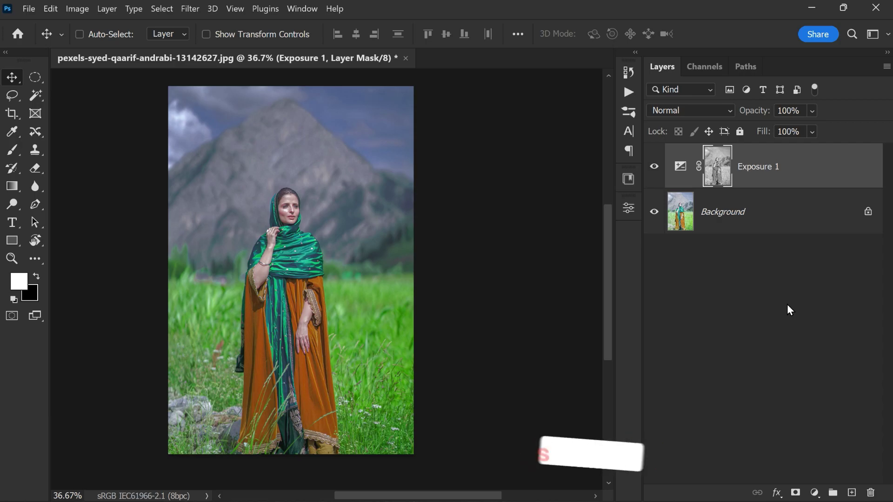
Step: Add a Color Lookup layer using TealOrangePlusContrast.3DL and collapse its properties
{"action": "left_click", "coordinate": [814, 493]}
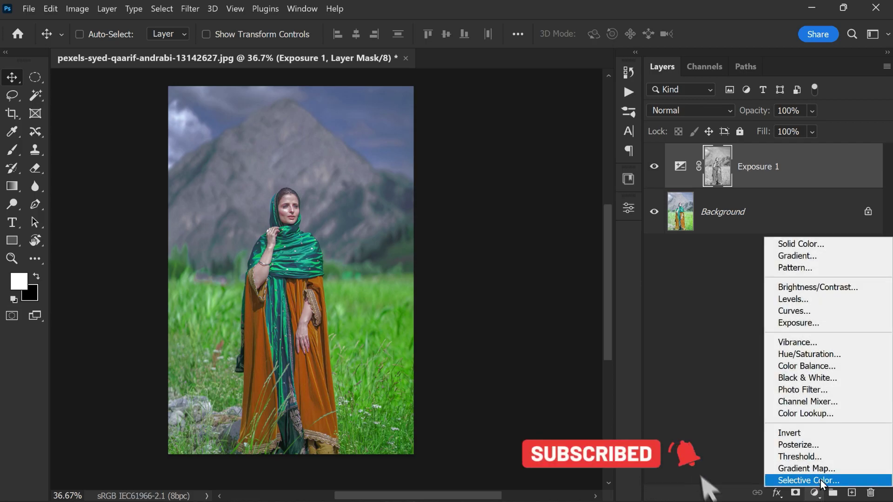
{"action": "left_click", "coordinate": [859, 417]}
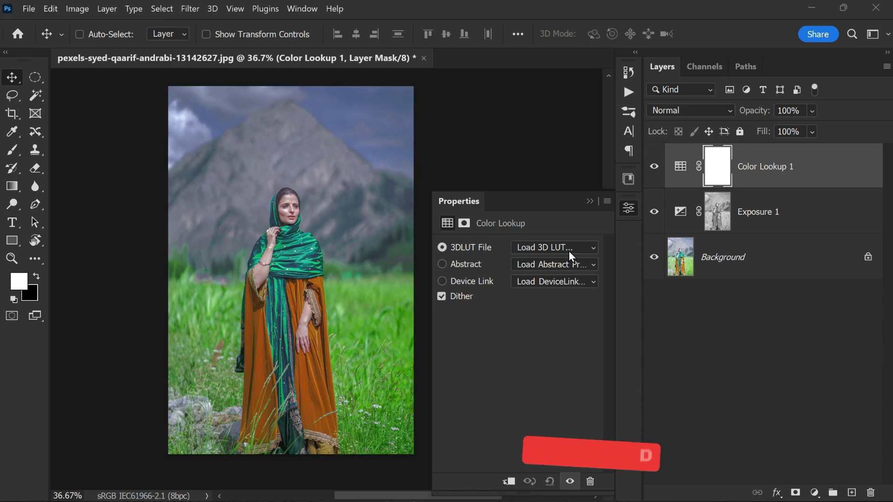
{"action": "left_click", "coordinate": [568, 250]}
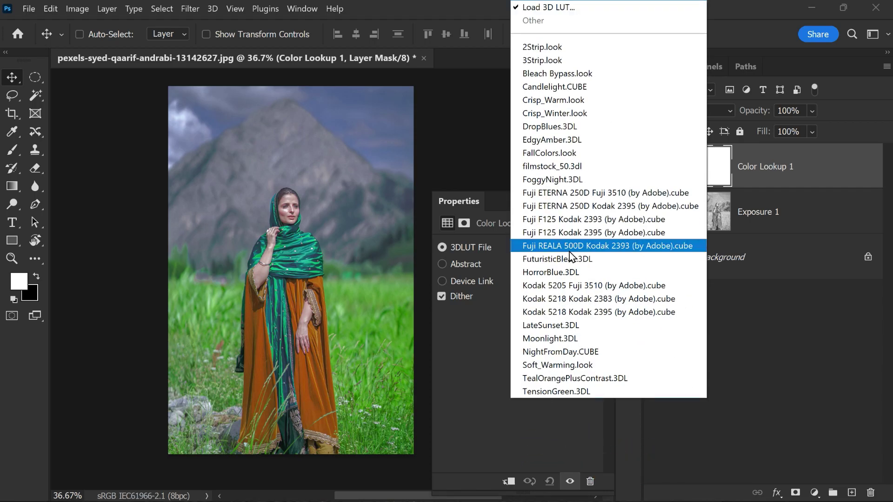
{"action": "left_click", "coordinate": [629, 381]}
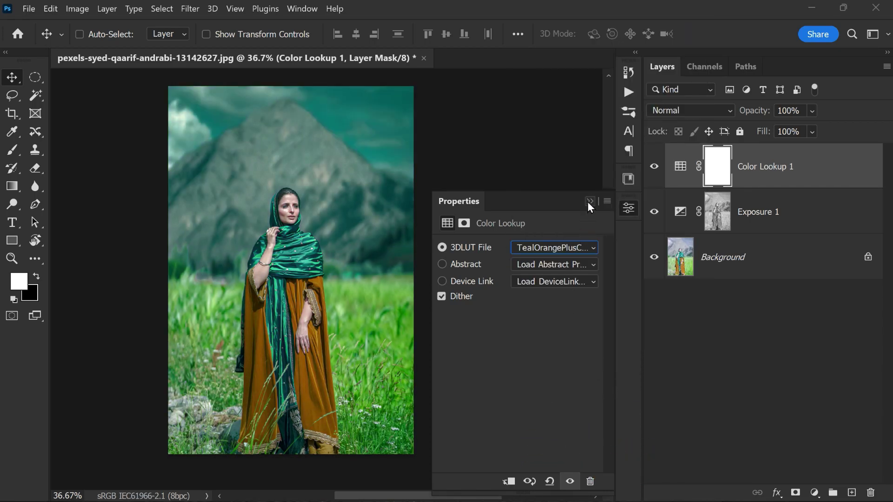
{"action": "left_click", "coordinate": [589, 202]}
{"action": "scroll", "coordinate": [306, 216], "scroll_direction": "up", "scroll_amount": 1}
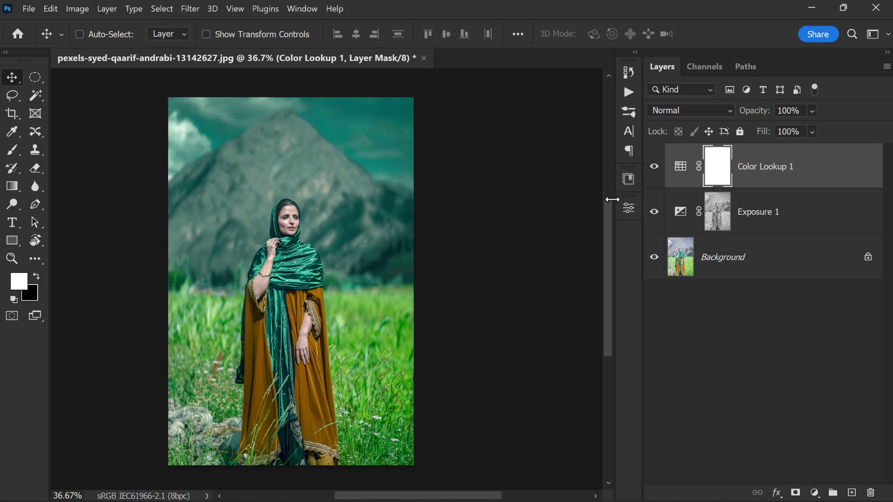
Step: Apply the merged RGB image, inverted with Multiply, into Color Lookup 1's mask
{"action": "left_click", "coordinate": [85, 10]}
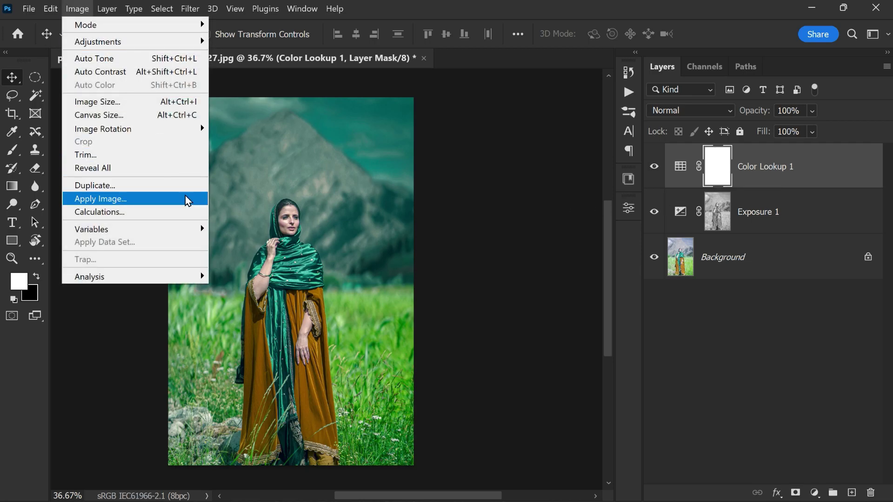
{"action": "left_click", "coordinate": [187, 199]}
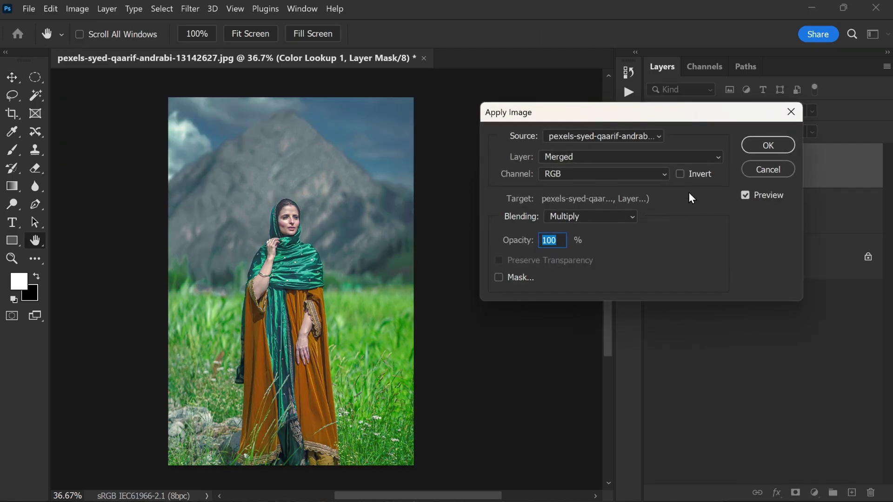
{"action": "left_click", "coordinate": [682, 179]}
{"action": "left_click", "coordinate": [680, 175]}
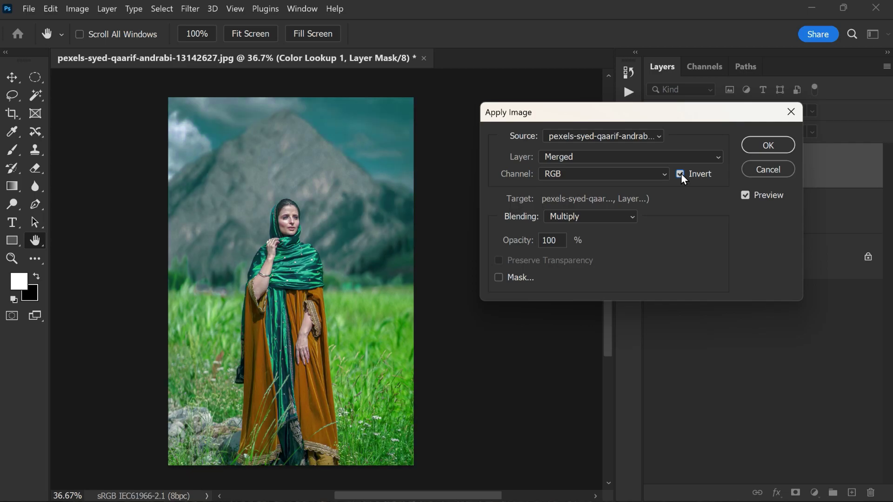
{"action": "left_click", "coordinate": [762, 146]}
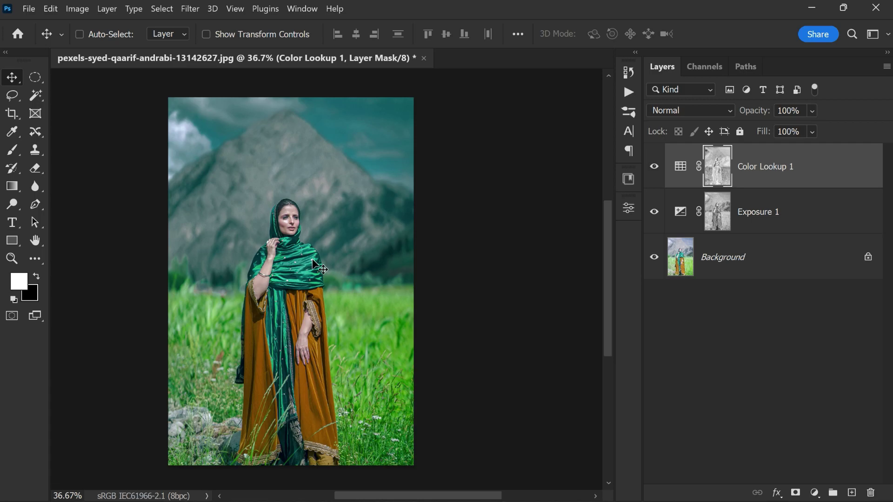
Step: Add a Color Lookup 2 layer using EdgyAmber.3DL and collapse its properties
{"action": "left_click", "coordinate": [814, 492]}
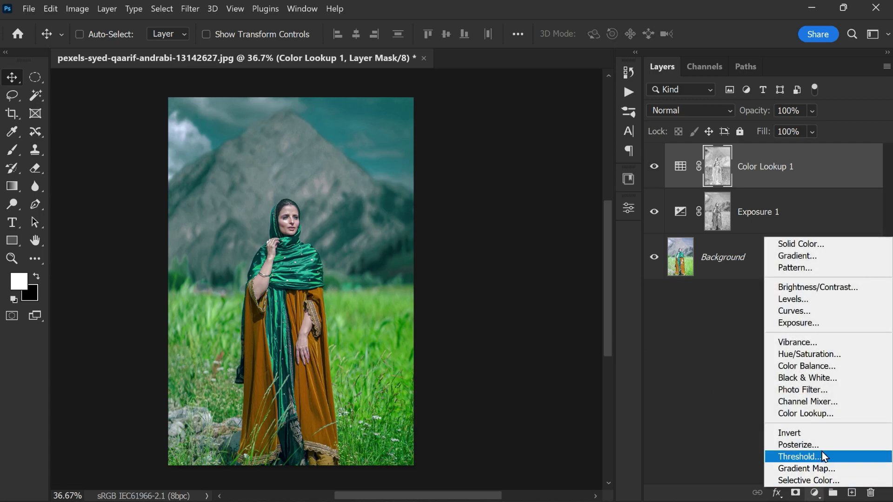
{"action": "left_click", "coordinate": [821, 413]}
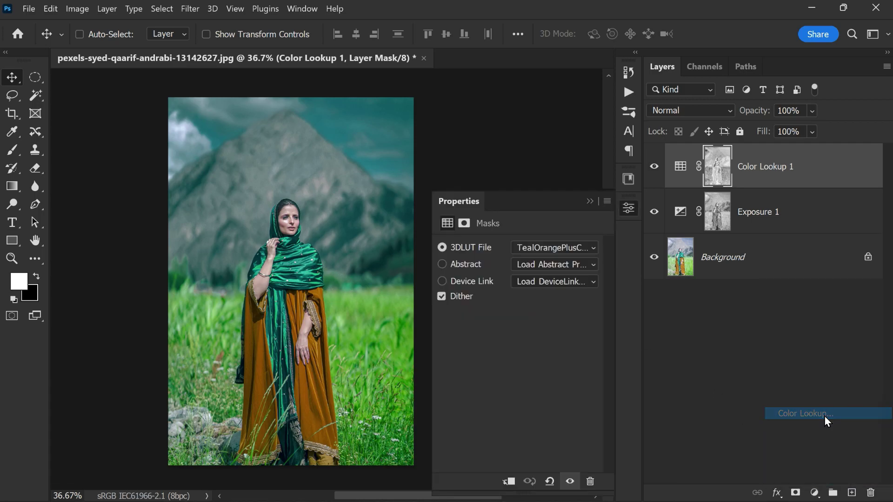
{"action": "left_click", "coordinate": [568, 252]}
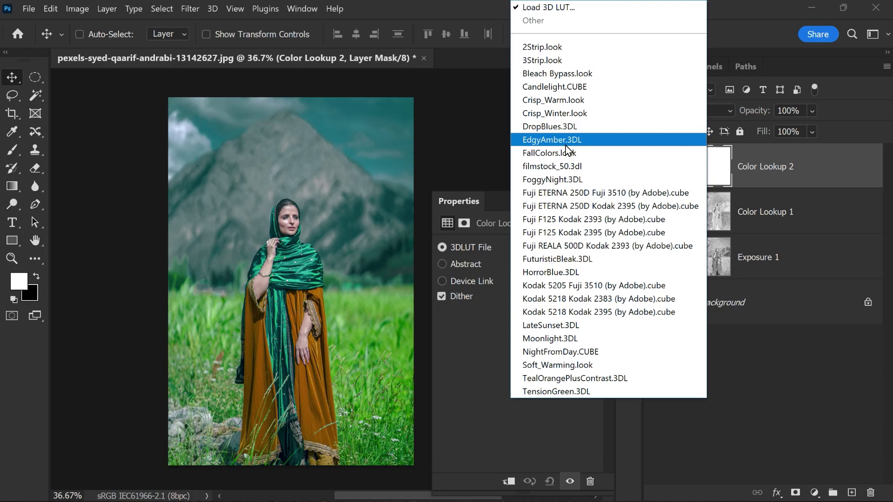
{"action": "left_click", "coordinate": [566, 140]}
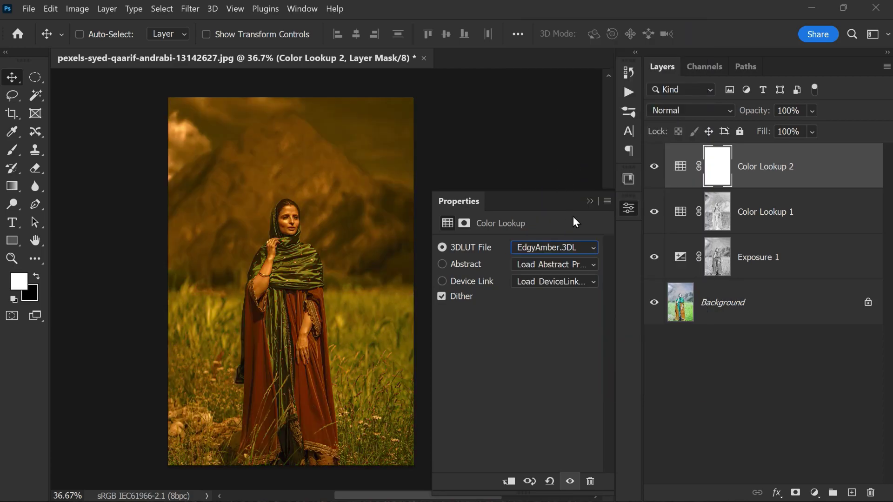
{"action": "left_click", "coordinate": [589, 204]}
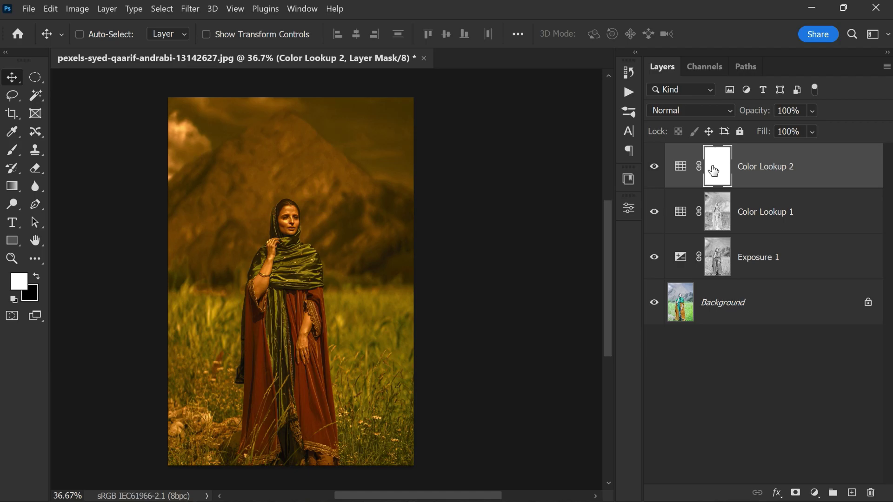
Step: Apply the inverted image with Multiply into Color Lookup 2's mask
{"action": "left_click", "coordinate": [79, 10]}
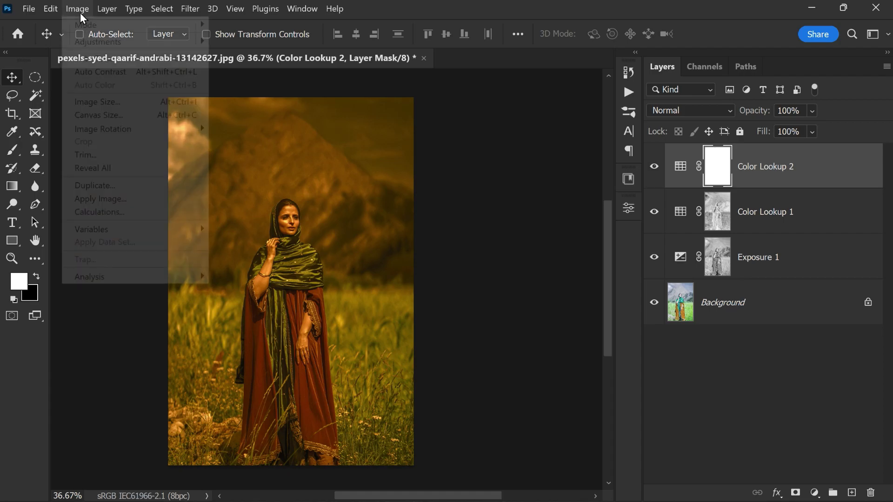
{"action": "left_click", "coordinate": [160, 199]}
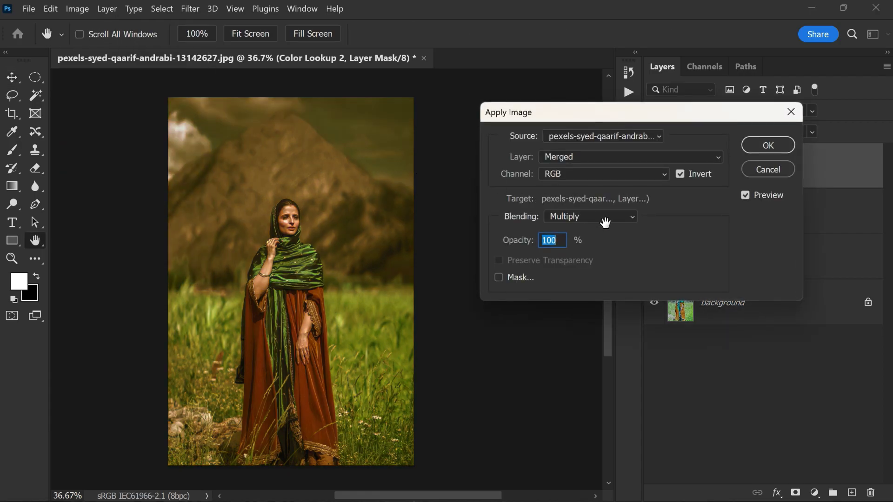
{"action": "left_click", "coordinate": [680, 174]}
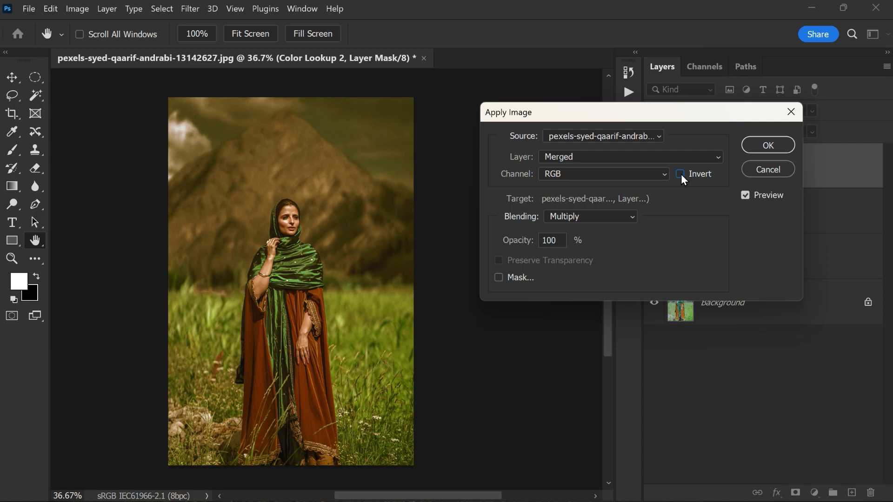
{"action": "left_click", "coordinate": [681, 174]}
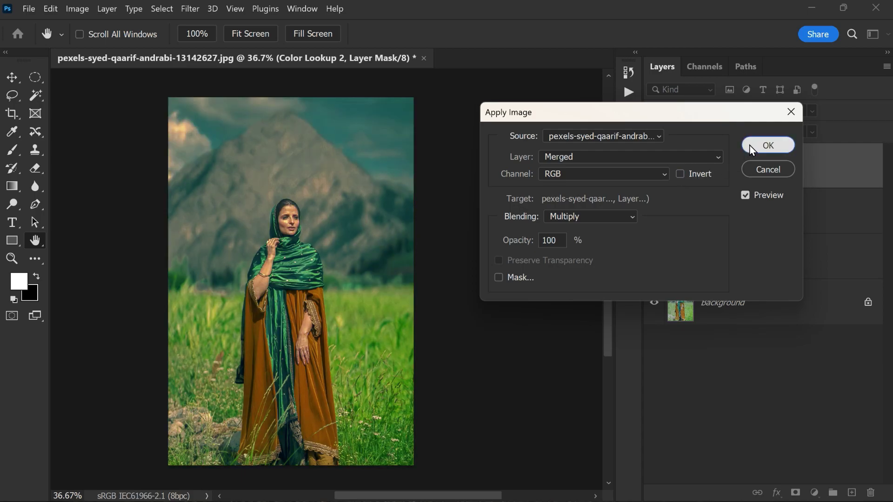
{"action": "left_click", "coordinate": [765, 144]}
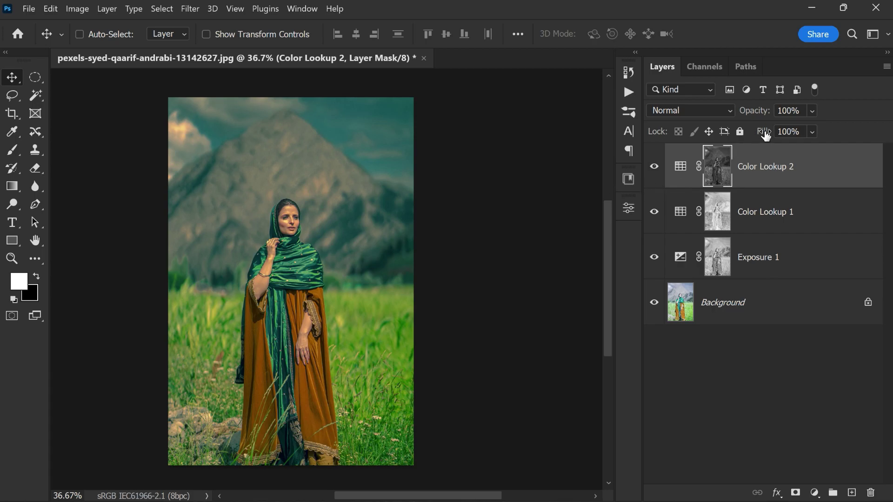
Step: Lower Color Lookup 2's Fill to 30% and toggle its visibility to compare
{"action": "left_click_drag", "start_coordinate": [765, 135], "coordinate": [716, 145]}
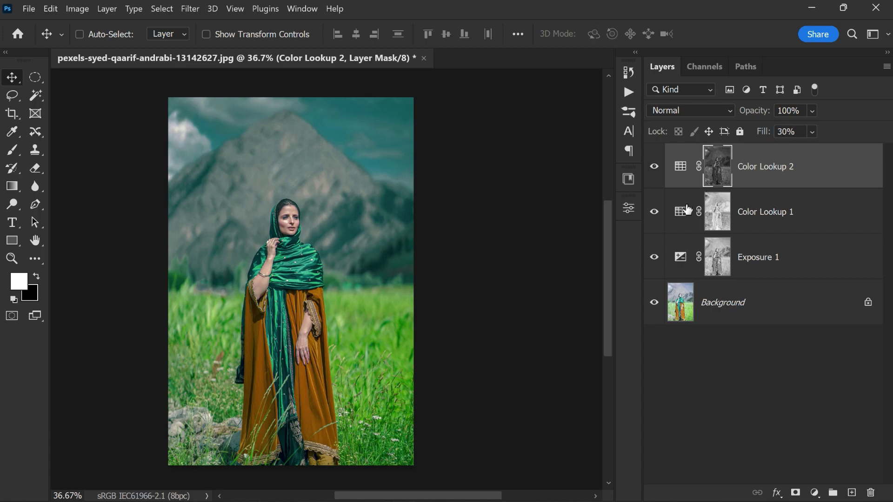
{"action": "left_click", "coordinate": [653, 172]}
{"action": "left_click", "coordinate": [653, 172]}
{"action": "left_click", "coordinate": [653, 172]}
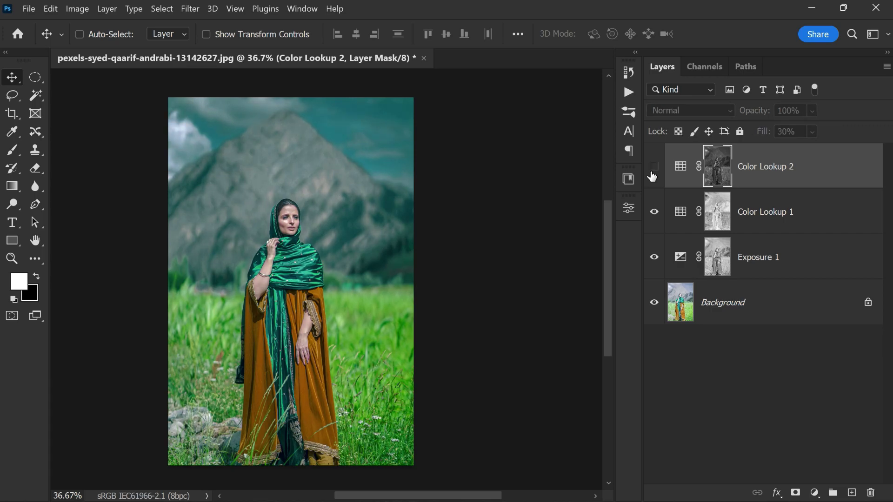
{"action": "left_click", "coordinate": [653, 172]}
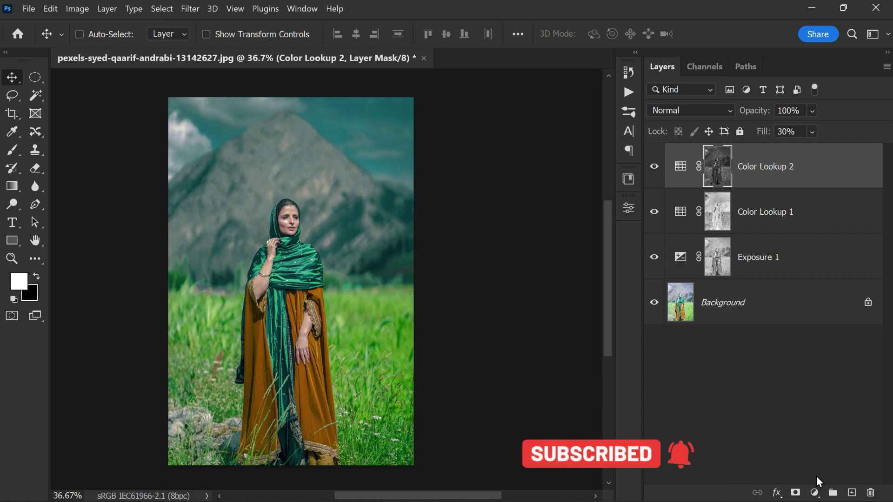
Step: Add a Gradient Fill layer starting from the Black, White preset
{"action": "left_click", "coordinate": [814, 493]}
{"action": "left_click", "coordinate": [840, 260]}
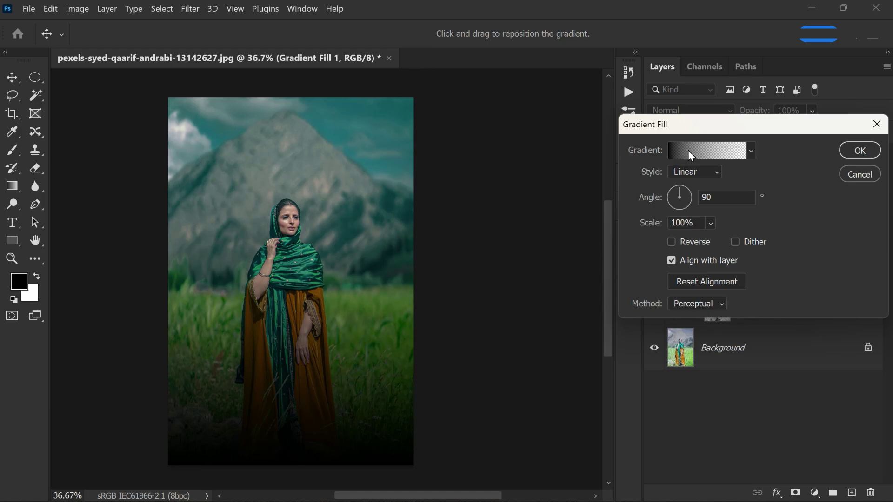
{"action": "left_click", "coordinate": [687, 150]}
{"action": "left_click", "coordinate": [505, 93]}
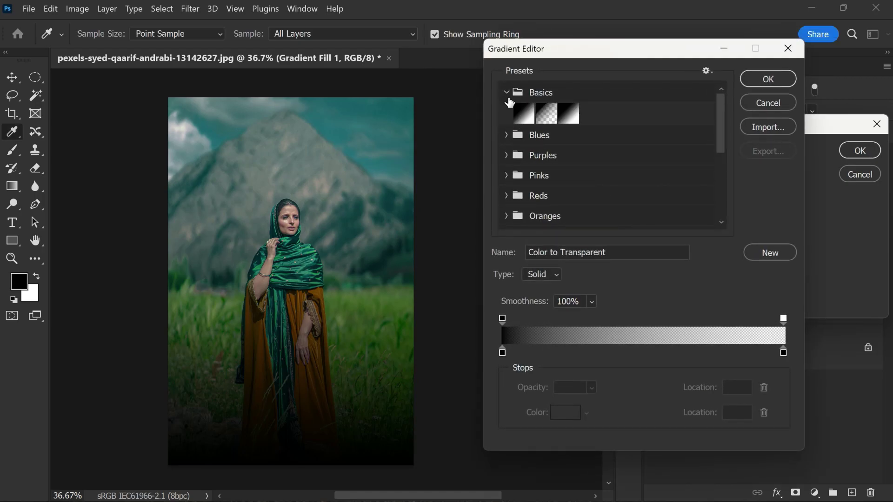
{"action": "left_click", "coordinate": [576, 114]}
Step: Set the gradient stops to grey 888888 and black
{"action": "left_click", "coordinate": [503, 352]}
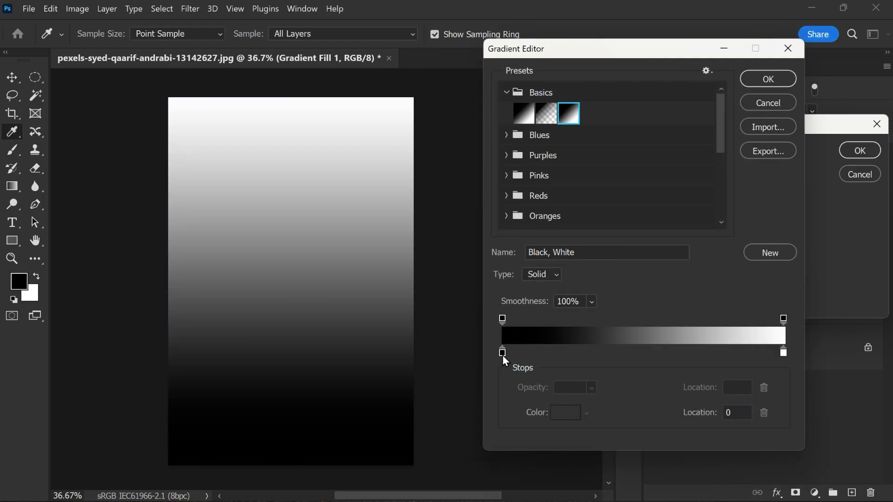
{"action": "left_click", "coordinate": [560, 415]}
{"action": "left_click_drag", "start_coordinate": [475, 311], "coordinate": [466, 315]}
{"action": "left_click", "coordinate": [770, 224]}
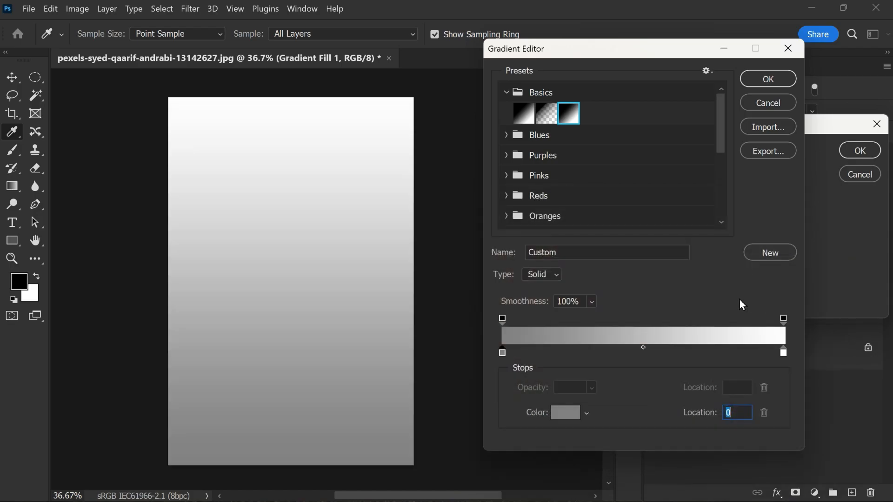
{"action": "left_click", "coordinate": [783, 353]}
{"action": "left_click", "coordinate": [565, 412]}
{"action": "left_click", "coordinate": [475, 403]}
{"action": "left_click", "coordinate": [792, 222]}
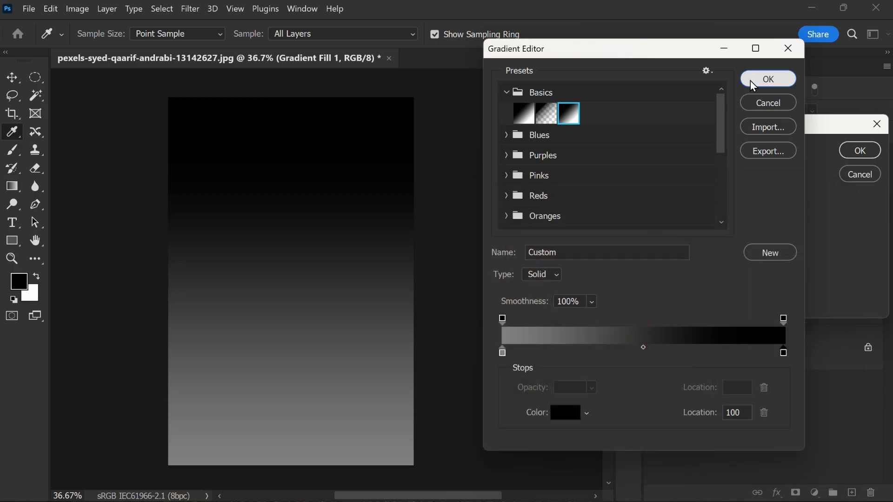
{"action": "left_click", "coordinate": [768, 78]}
Step: Make the gradient Radial at 206% scale and confirm the fill
{"action": "left_click", "coordinate": [688, 172]}
{"action": "left_click", "coordinate": [688, 194]}
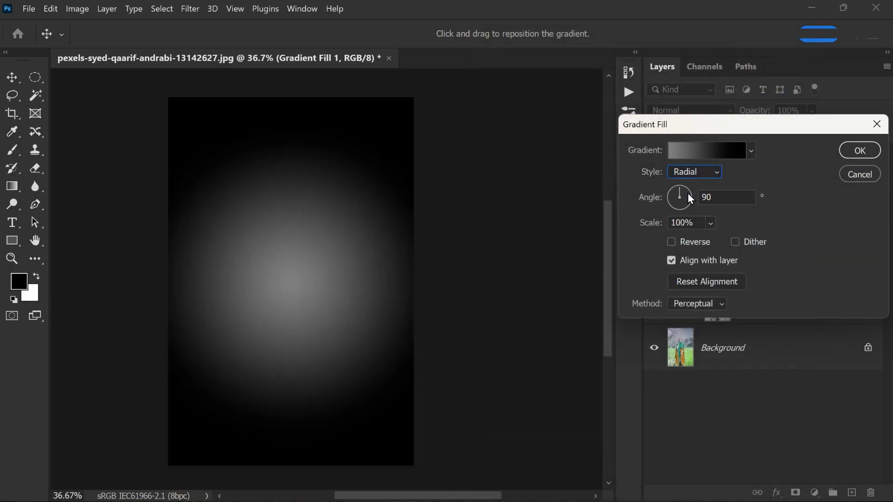
{"action": "left_click", "coordinate": [711, 223]}
{"action": "left_click_drag", "start_coordinate": [736, 237], "coordinate": [740, 236]}
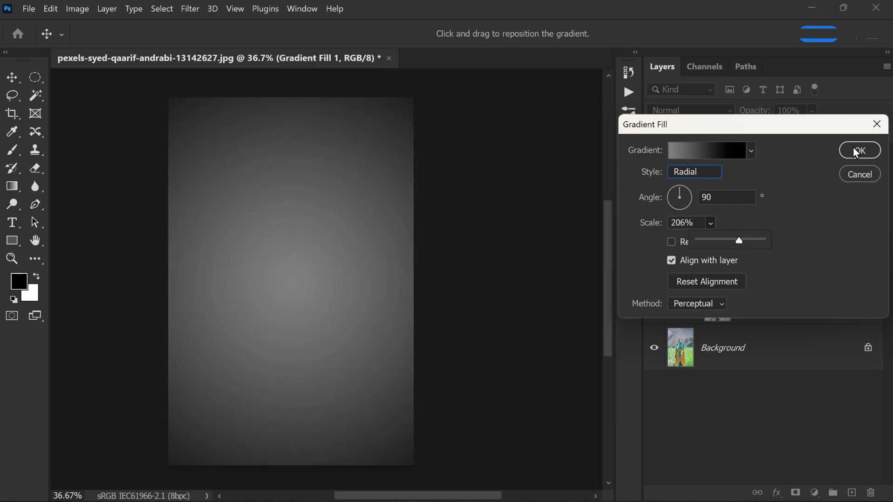
{"action": "left_click", "coordinate": [856, 152]}
{"action": "left_click", "coordinate": [710, 112]}
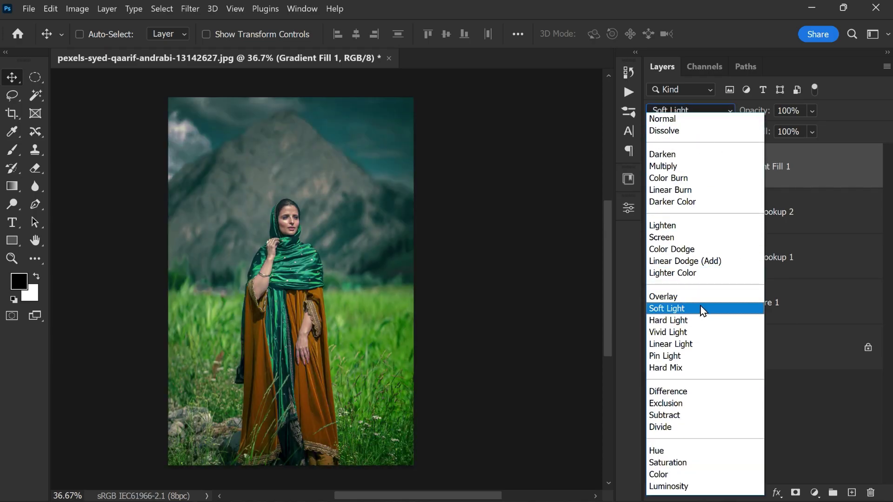
Step: Blend Gradient Fill 1 in Soft Light at 50% opacity and toggle it to compare
{"action": "left_click", "coordinate": [700, 308]}
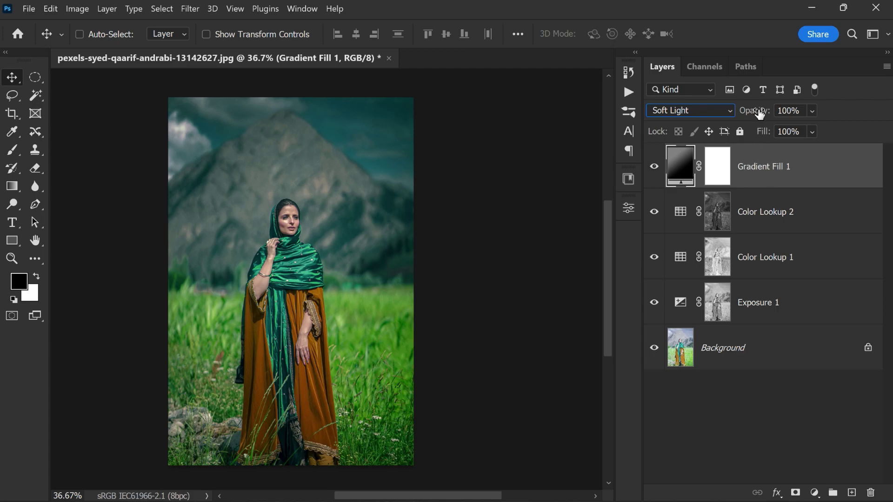
{"action": "left_click_drag", "start_coordinate": [759, 113], "coordinate": [724, 119]}
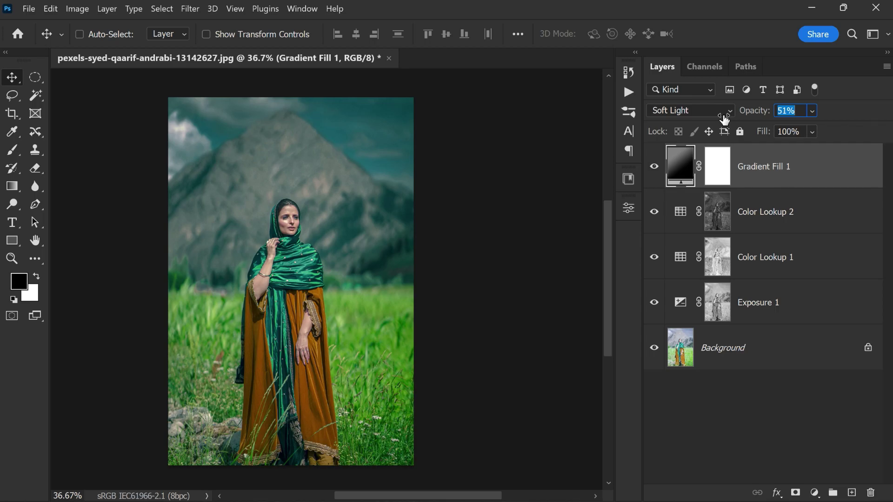
{"action": "left_click", "coordinate": [654, 167]}
{"action": "left_click", "coordinate": [654, 168]}
{"action": "left_click", "coordinate": [654, 167]}
{"action": "left_click", "coordinate": [654, 167]}
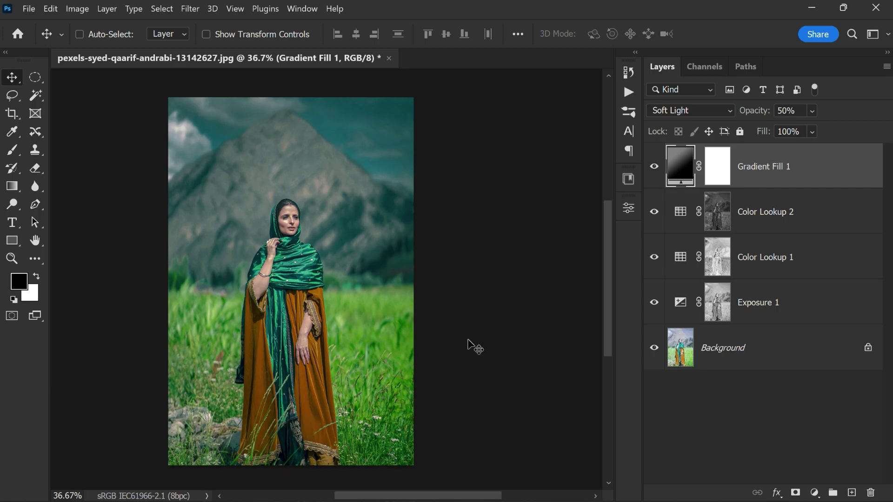
Step: Add a second Gradient Fill with a white (ffffff) to transparent gradient
{"action": "left_click", "coordinate": [814, 493]}
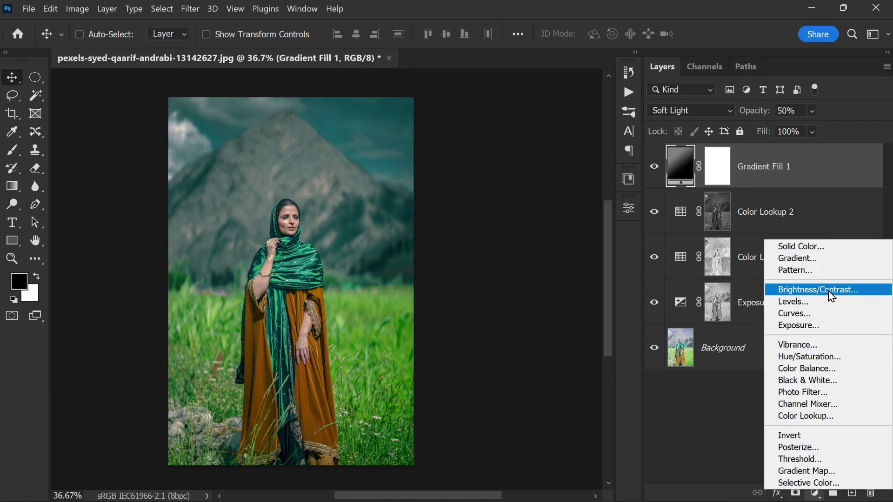
{"action": "left_click", "coordinate": [830, 259]}
{"action": "left_click", "coordinate": [699, 149]}
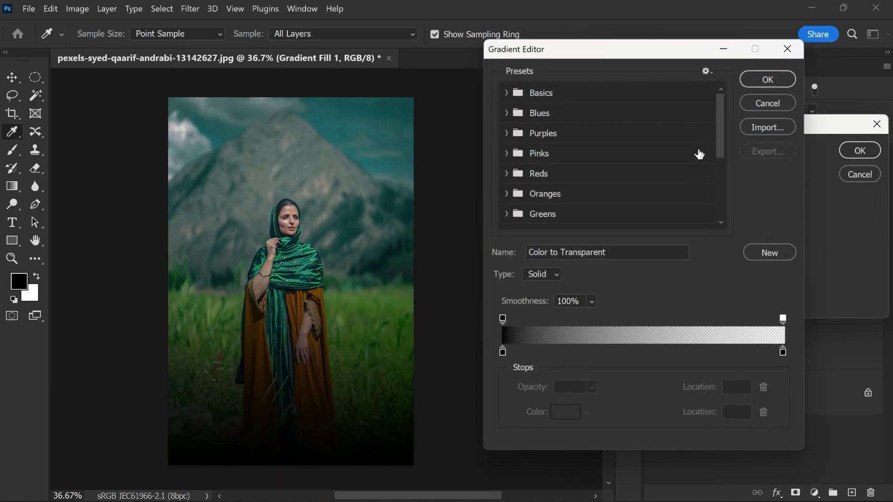
{"action": "left_click", "coordinate": [502, 352]}
{"action": "left_click", "coordinate": [564, 413]}
{"action": "type", "text": "ffffff"}
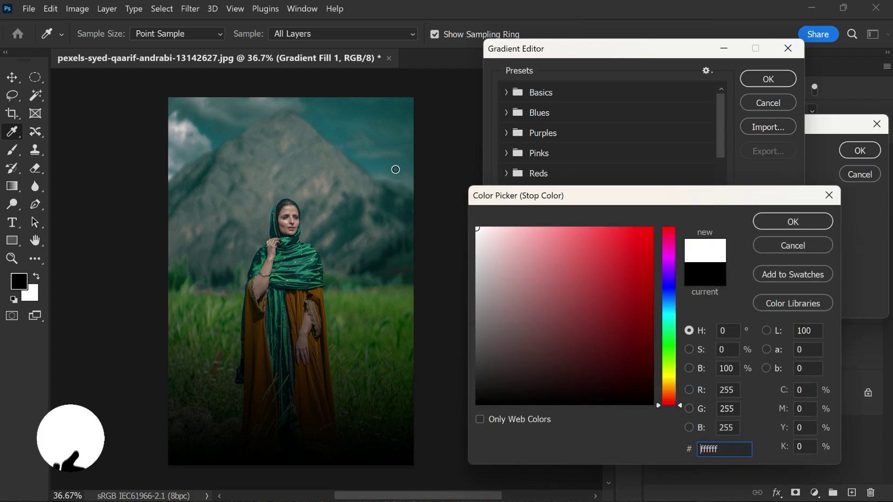
{"action": "left_click", "coordinate": [776, 225]}
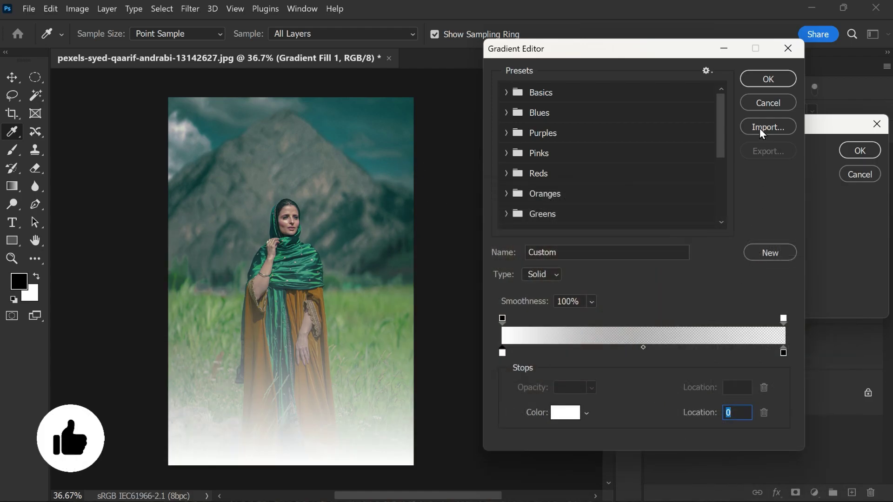
{"action": "left_click", "coordinate": [768, 78]}
Step: Make the glow Radial with the Classic method at 40% scale and confirm
{"action": "left_click", "coordinate": [694, 172]}
{"action": "left_click", "coordinate": [688, 181]}
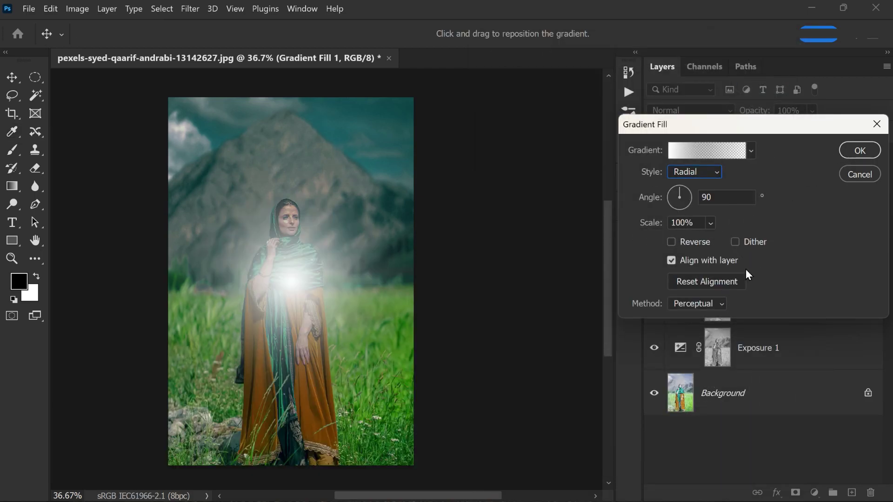
{"action": "left_click", "coordinate": [697, 304]}
{"action": "left_click", "coordinate": [696, 340]}
{"action": "left_click", "coordinate": [709, 223]}
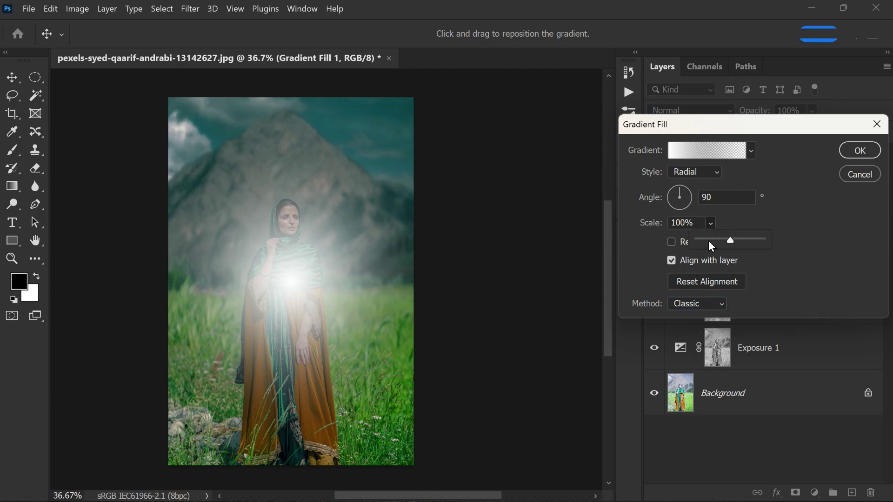
{"action": "left_click_drag", "start_coordinate": [708, 241], "coordinate": [712, 246]}
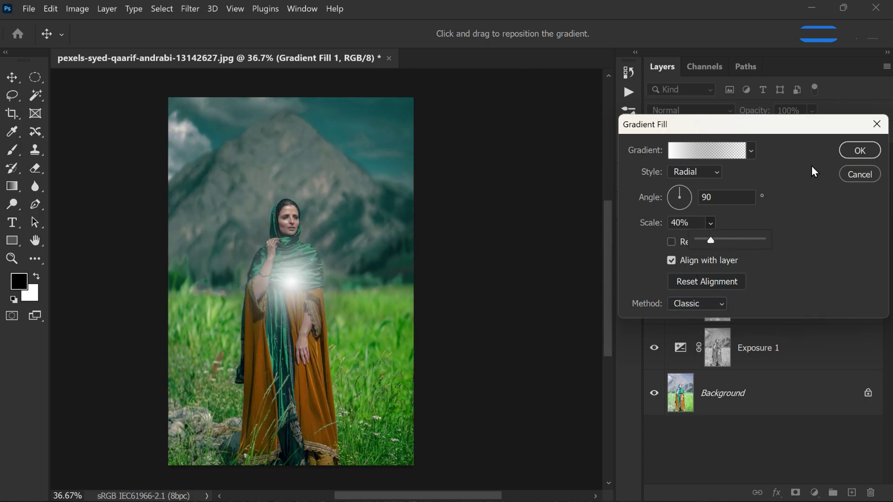
{"action": "left_click", "coordinate": [860, 150]}
{"action": "left_click", "coordinate": [701, 111]}
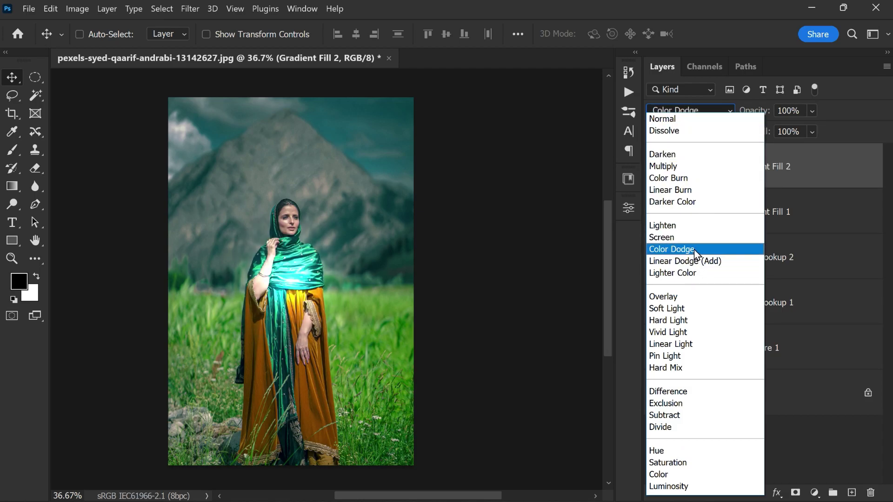
Step: Switch Gradient Fill 2 to Color Dodge, nudge the glow over the scarf, and drop Fill to 30%
{"action": "left_click", "coordinate": [696, 255]}
{"action": "left_click_drag", "start_coordinate": [288, 279], "coordinate": [312, 273]}
{"action": "left_click_drag", "start_coordinate": [758, 113], "coordinate": [715, 137]}
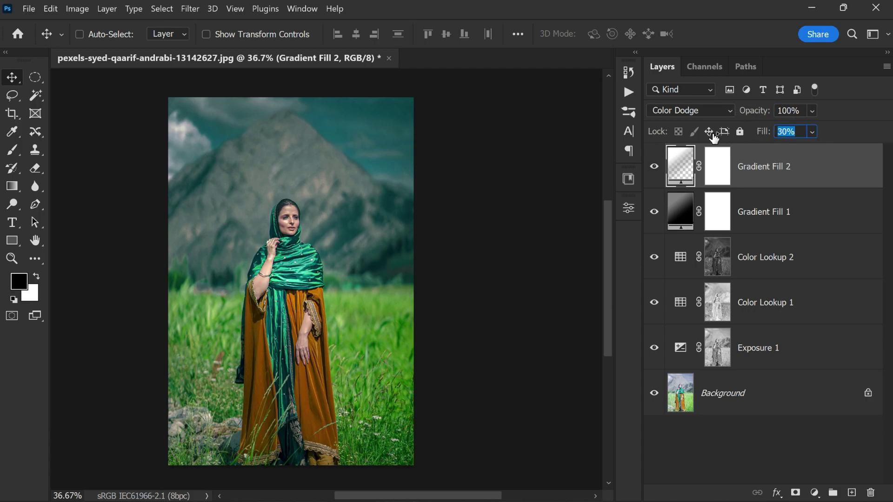
Step: Edit Gradient Fill 2's gradient so the glow moves up onto the woman's face and headscarf
{"action": "double_click", "coordinate": [685, 173]}
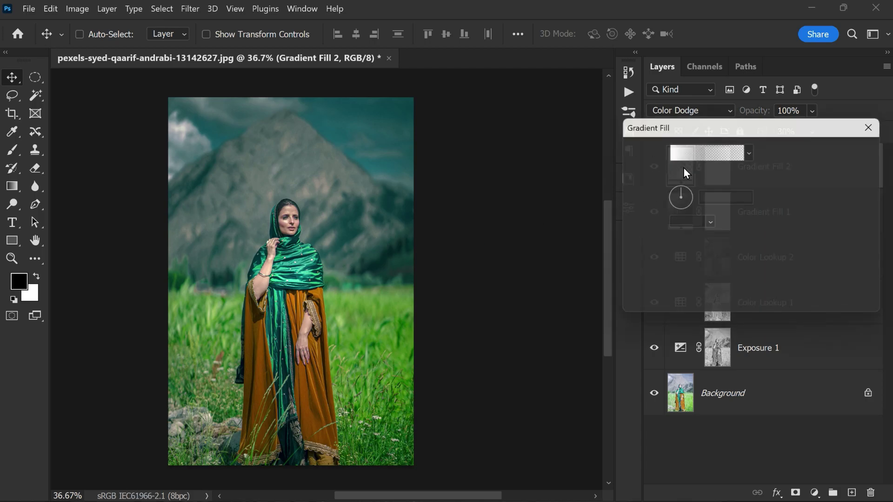
{"action": "left_click_drag", "start_coordinate": [300, 281], "coordinate": [294, 223]}
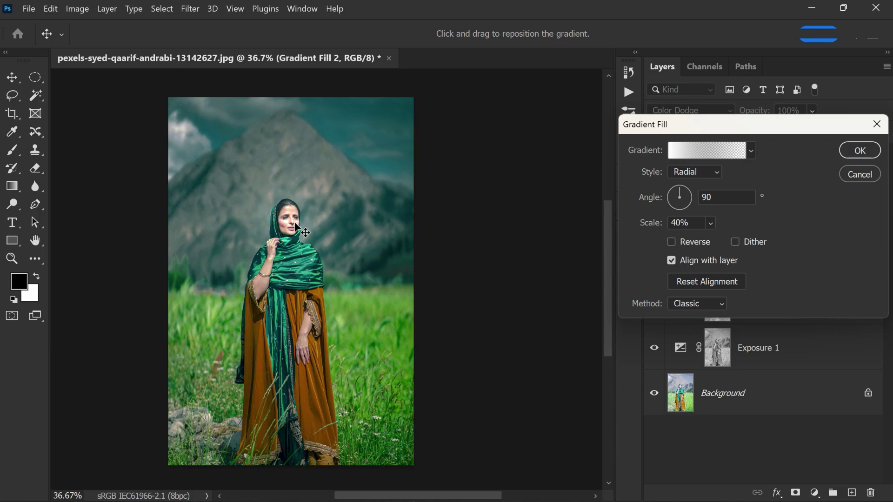
{"action": "left_click", "coordinate": [854, 153]}
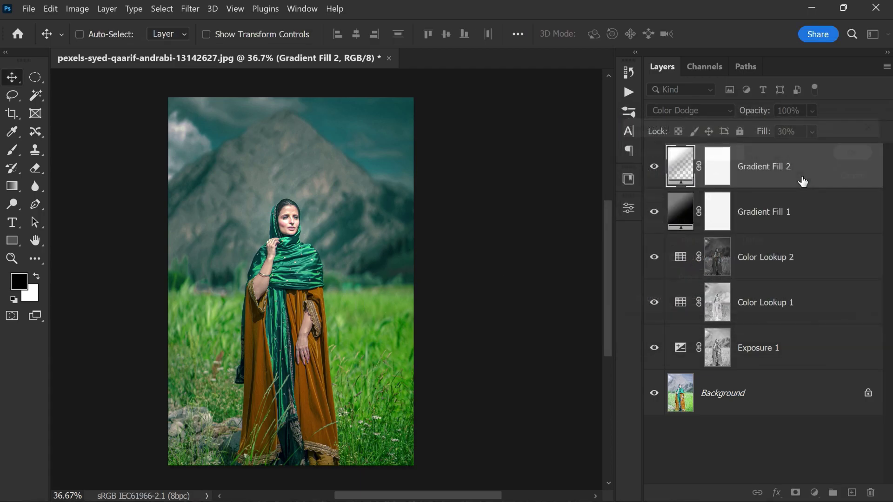
Step: Duplicate the glow layer and move the copy's gradient down onto the bottom-left rocks
{"action": "key", "text": "ctrl+j"}
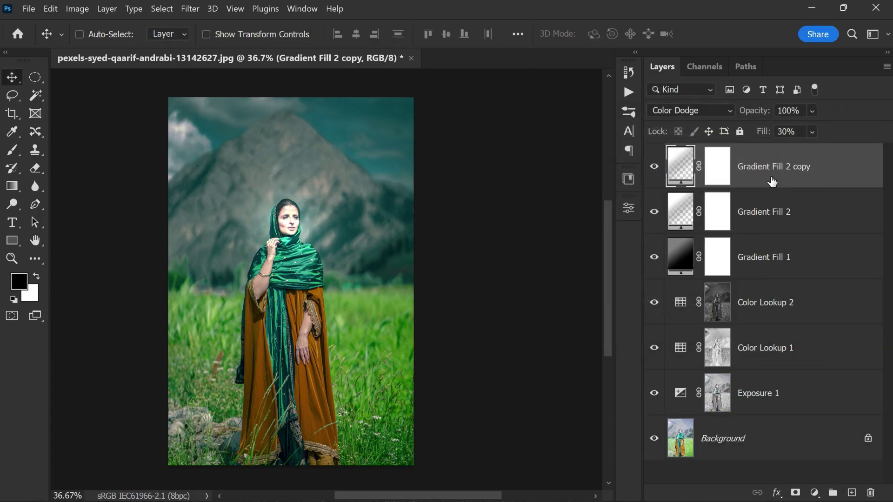
{"action": "double_click", "coordinate": [680, 170]}
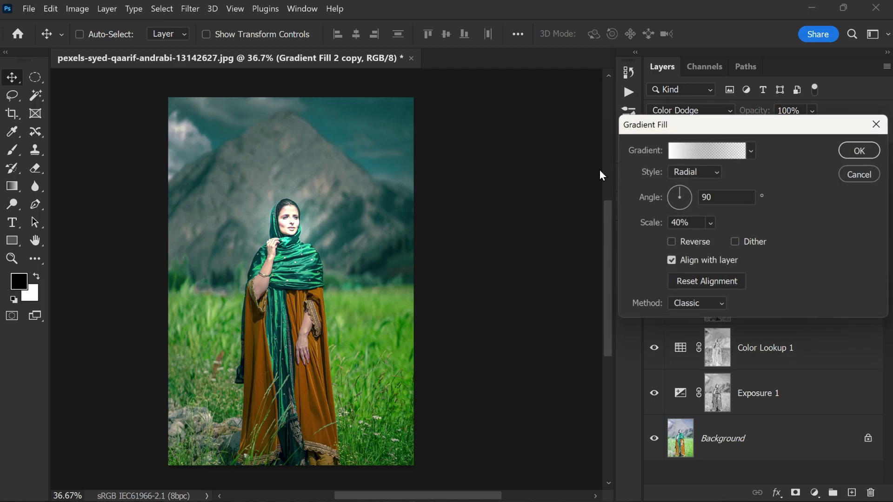
{"action": "left_click_drag", "start_coordinate": [298, 234], "coordinate": [201, 435]}
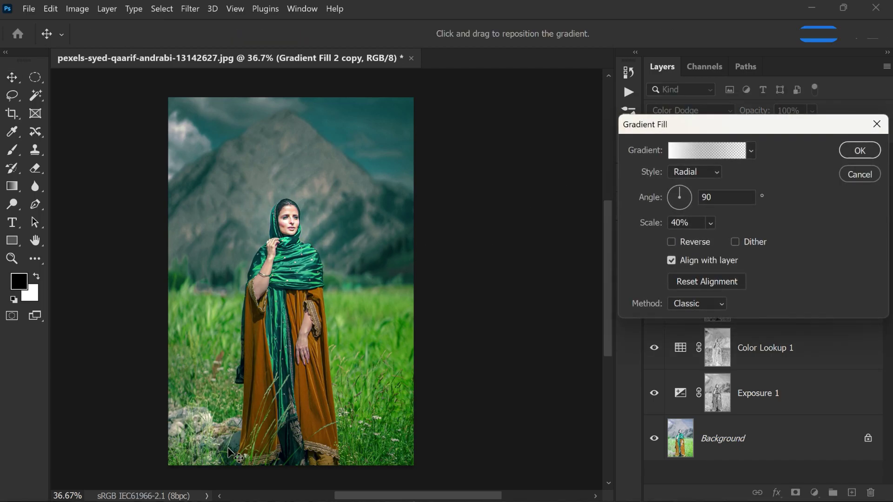
{"action": "left_click", "coordinate": [859, 151]}
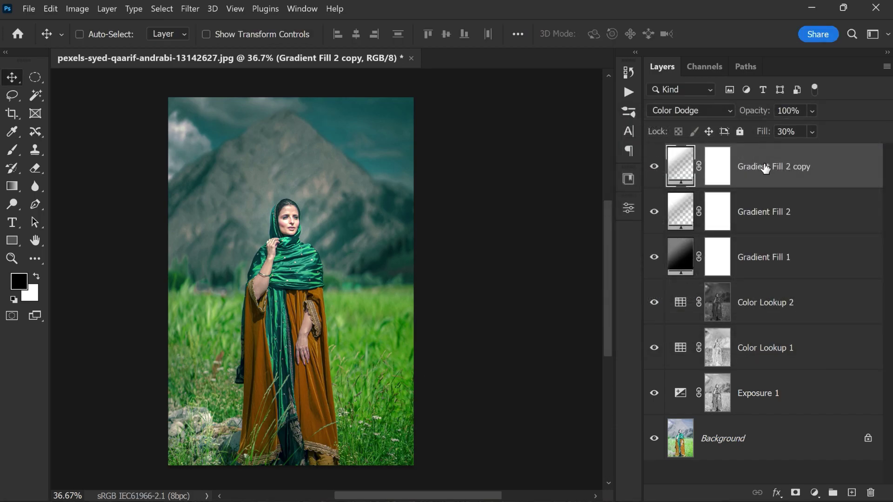
Step: Duplicate the glow again and move the new copy's gradient up to the upper-left clouds
{"action": "key", "text": "ctrl+j"}
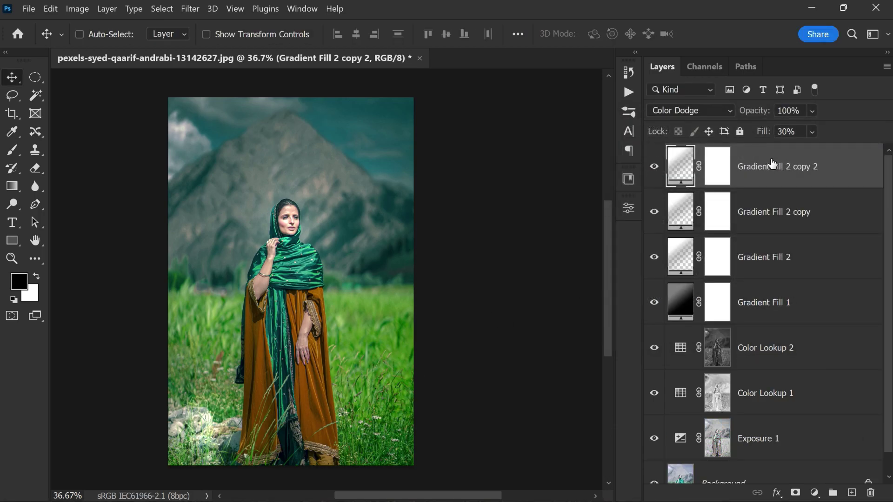
{"action": "double_click", "coordinate": [680, 176]}
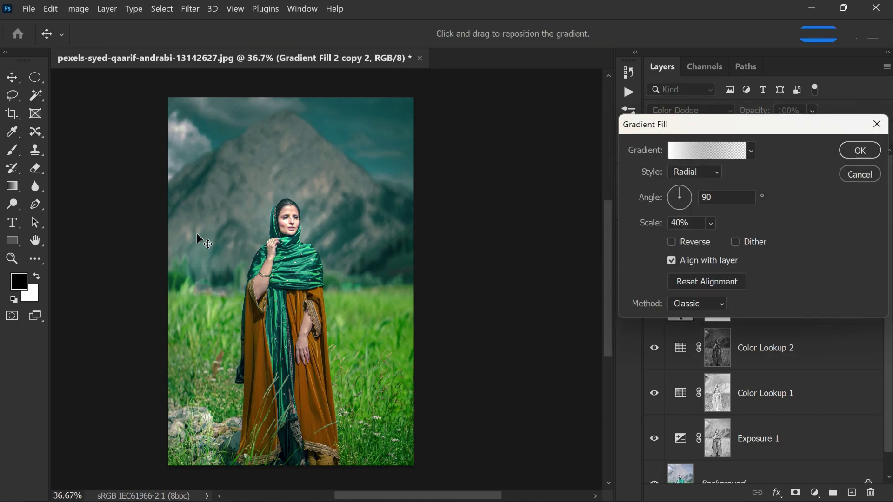
{"action": "left_click_drag", "start_coordinate": [197, 233], "coordinate": [188, 143]}
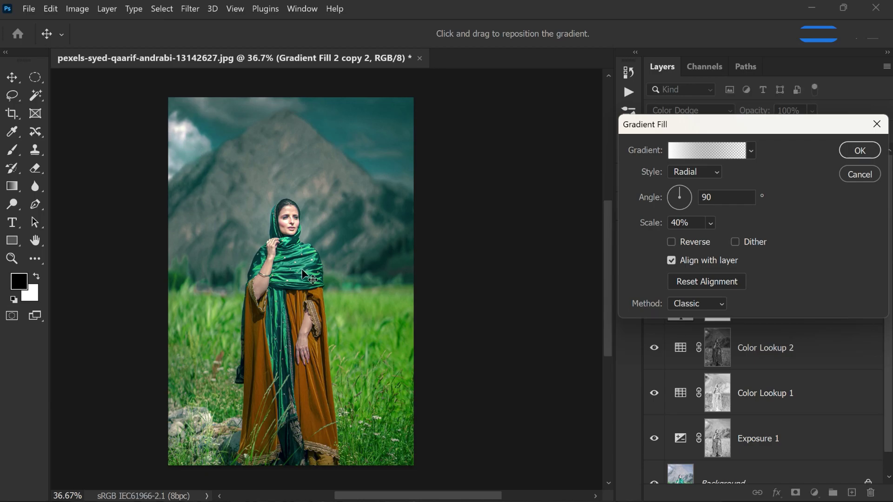
{"action": "left_click", "coordinate": [853, 154]}
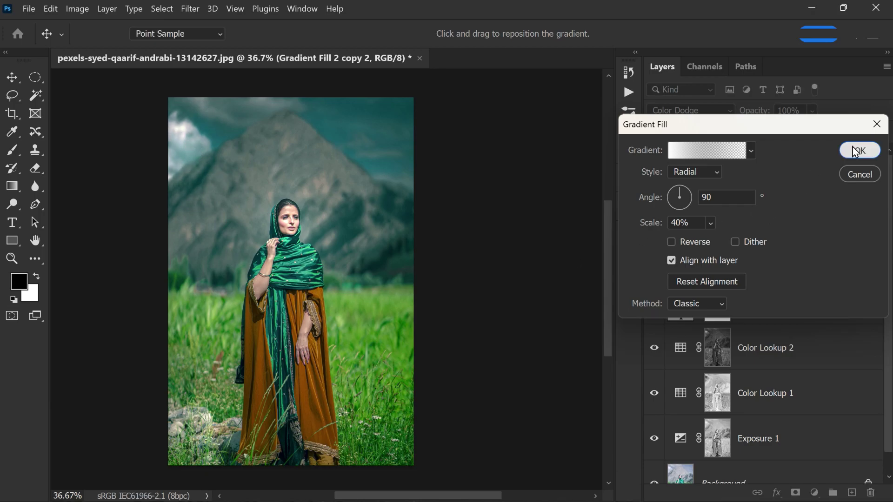
Step: Add another glow copy and place its gradient along the image's right-hand sky
{"action": "key", "text": "ctrl+j"}
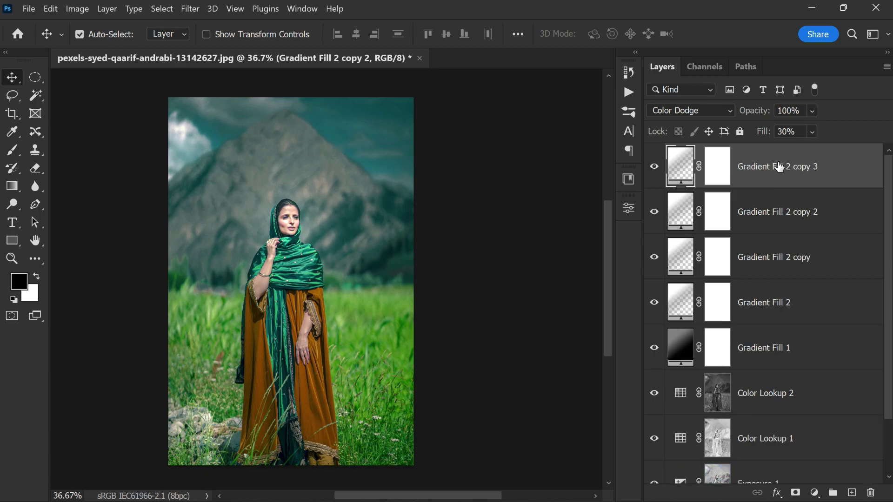
{"action": "left_click_drag", "start_coordinate": [184, 139], "coordinate": [218, 153]}
{"action": "double_click", "coordinate": [675, 178]}
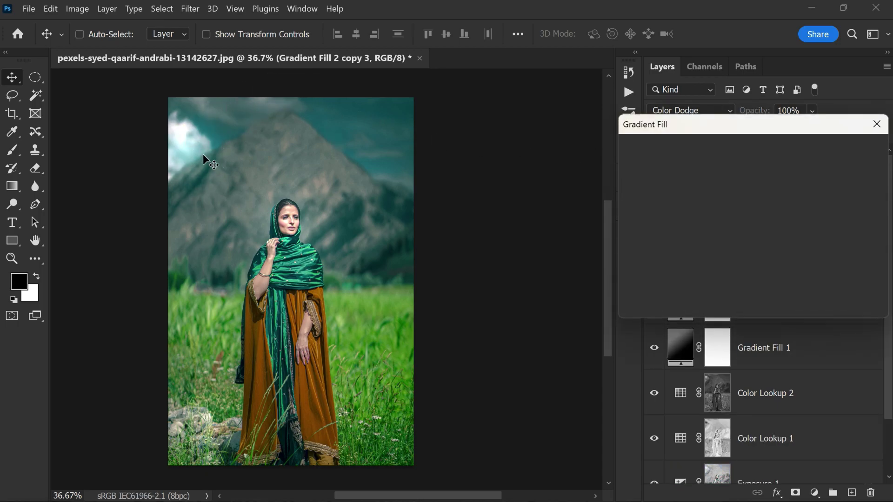
{"action": "left_click_drag", "start_coordinate": [255, 104], "coordinate": [267, 104]}
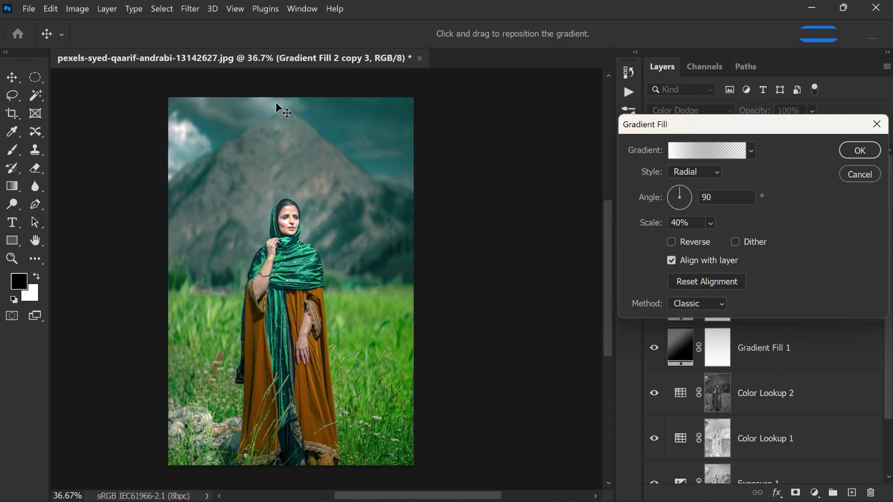
{"action": "left_click_drag", "start_coordinate": [275, 102], "coordinate": [398, 169]}
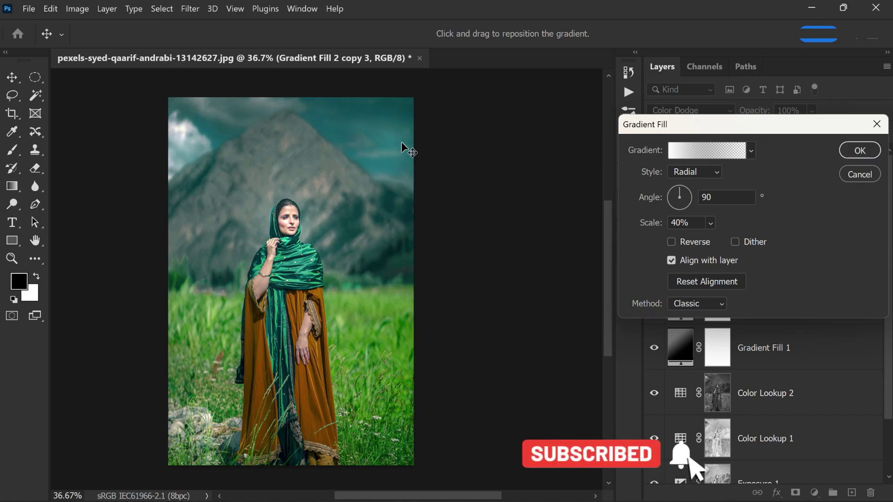
{"action": "left_click_drag", "start_coordinate": [404, 172], "coordinate": [400, 144]}
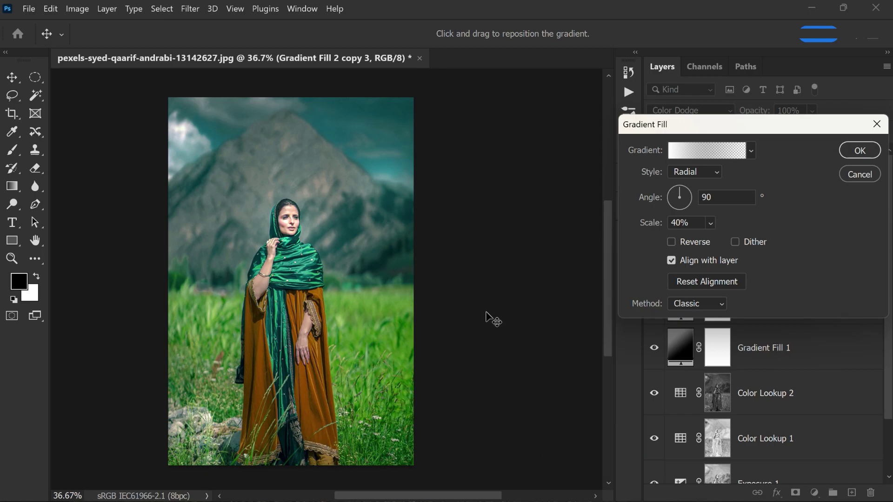
{"action": "left_click", "coordinate": [858, 151]}
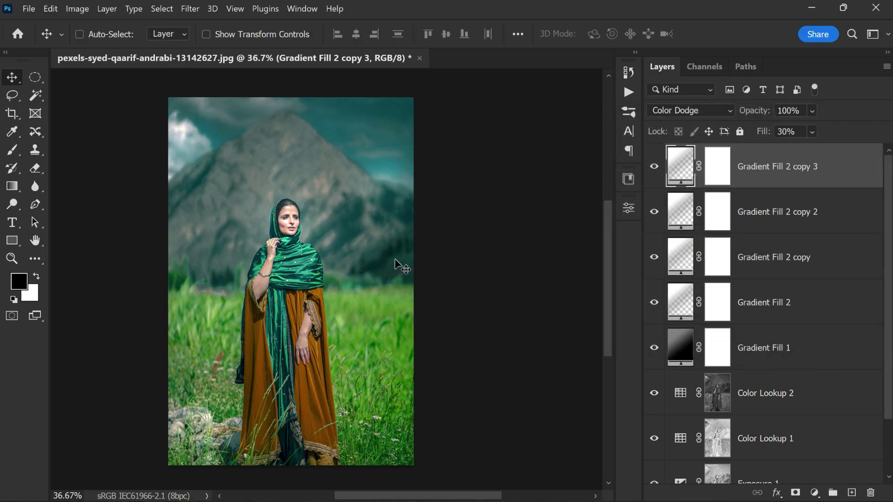
Step: Toggle the newest glow copy off and on to compare, then duplicate the glow once more
{"action": "left_click", "coordinate": [654, 166]}
{"action": "left_click", "coordinate": [654, 166]}
{"action": "scroll", "coordinate": [339, 213], "scroll_direction": "down", "scroll_amount": 2}
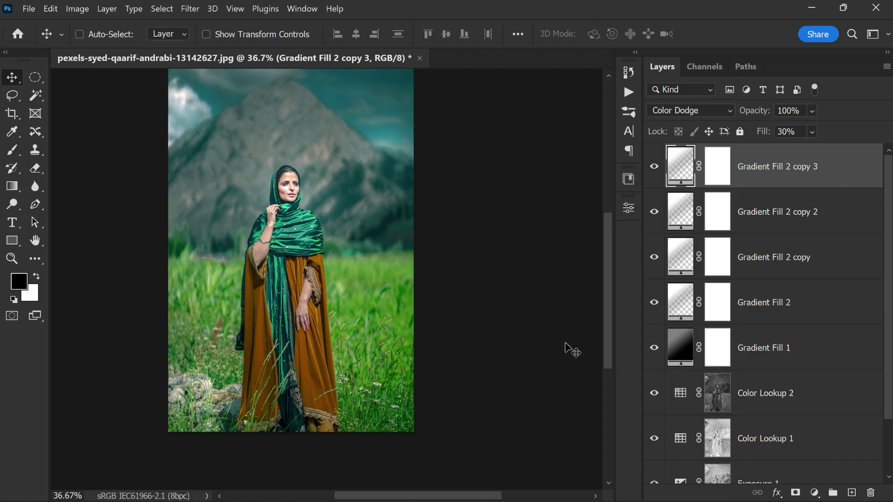
{"action": "key", "text": "ctrl+j"}
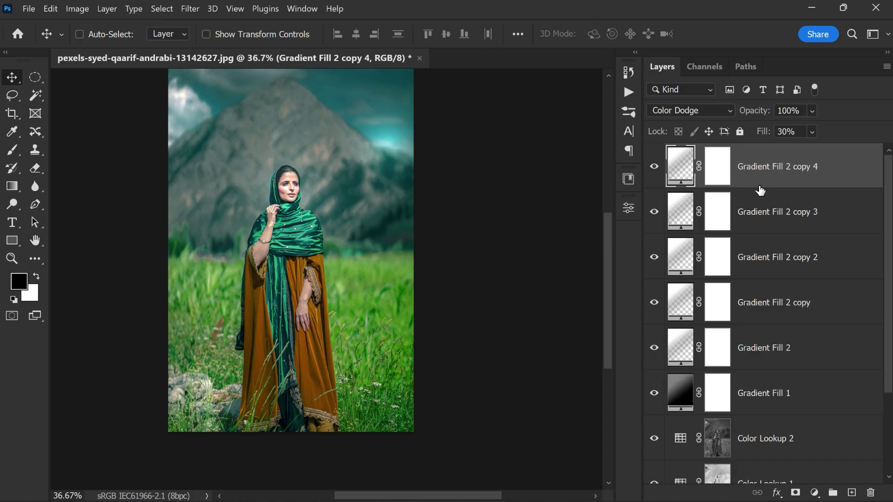
Step: Set Gradient Fill 2 copy 4's radial gradient Scale to 101%
{"action": "double_click", "coordinate": [680, 167]}
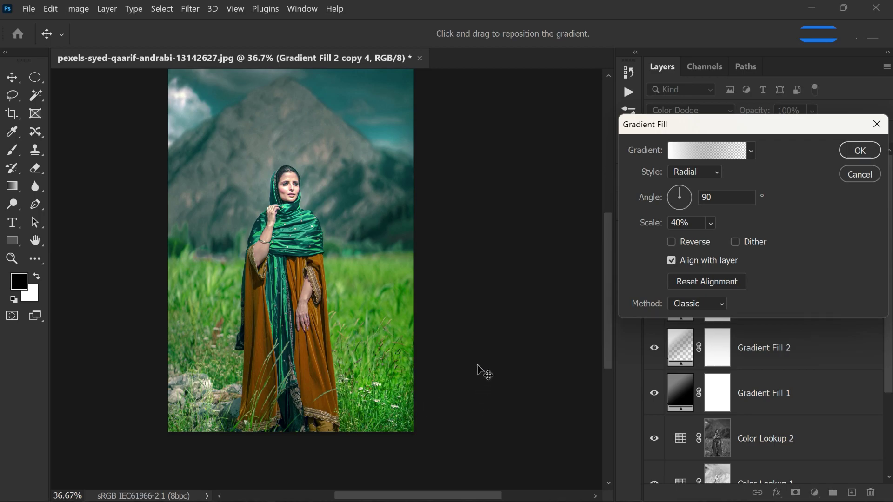
{"action": "left_click", "coordinate": [698, 158]}
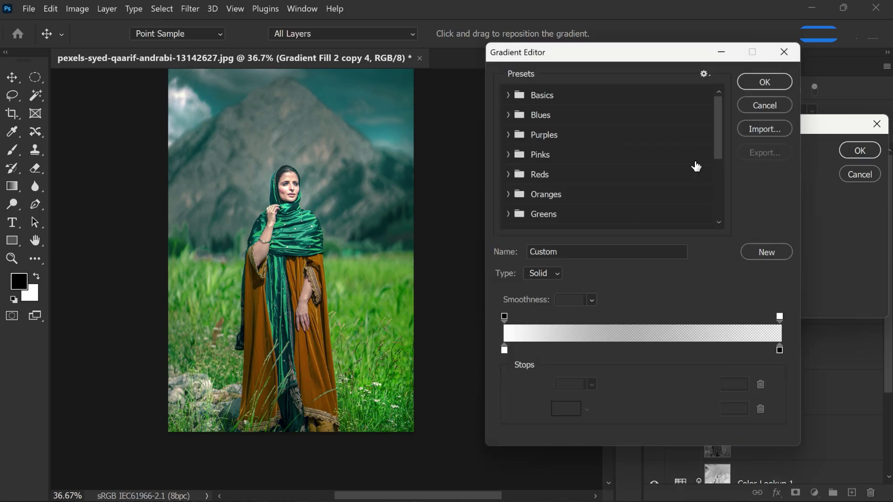
{"action": "left_click", "coordinate": [762, 106]}
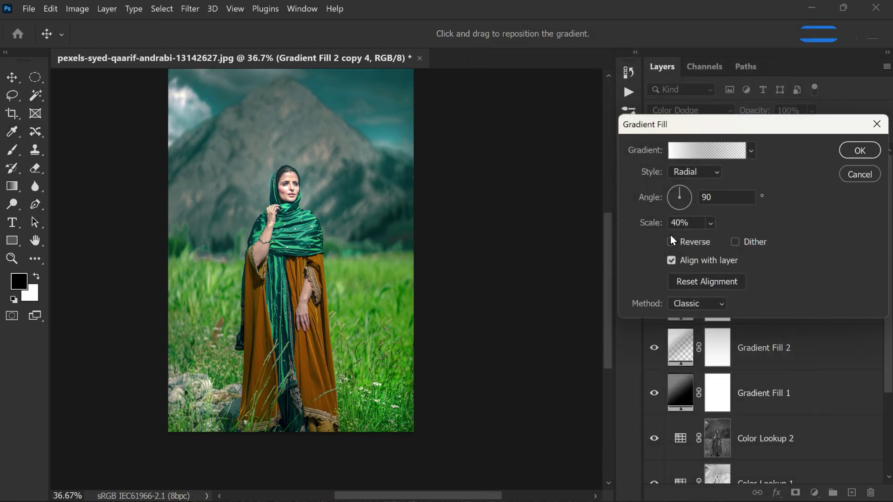
{"action": "left_click", "coordinate": [710, 224]}
{"action": "left_click_drag", "start_coordinate": [721, 238], "coordinate": [740, 239]}
{"action": "mouse_move", "coordinate": [745, 256]}
{"action": "left_mouse_down"}
{"action": "mouse_move", "coordinate": [757, 255]}
{"action": "mouse_move", "coordinate": [743, 259]}
{"action": "left_mouse_up"}
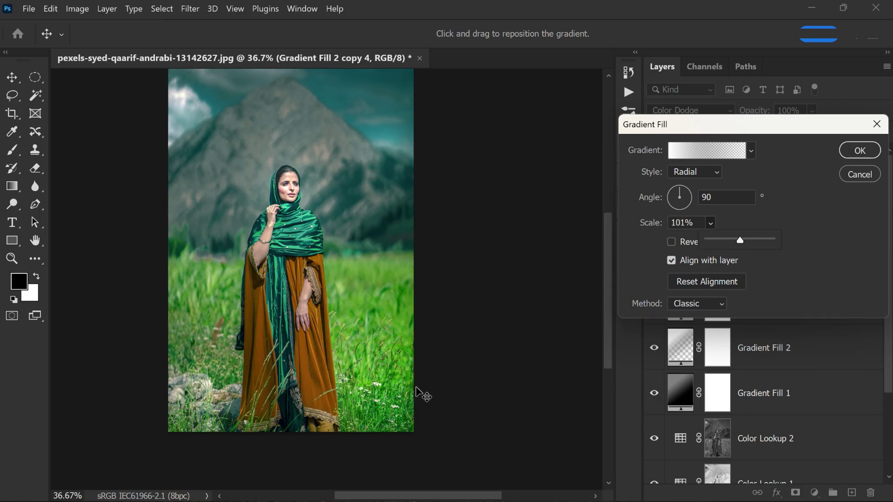
{"action": "left_click", "coordinate": [418, 395]}
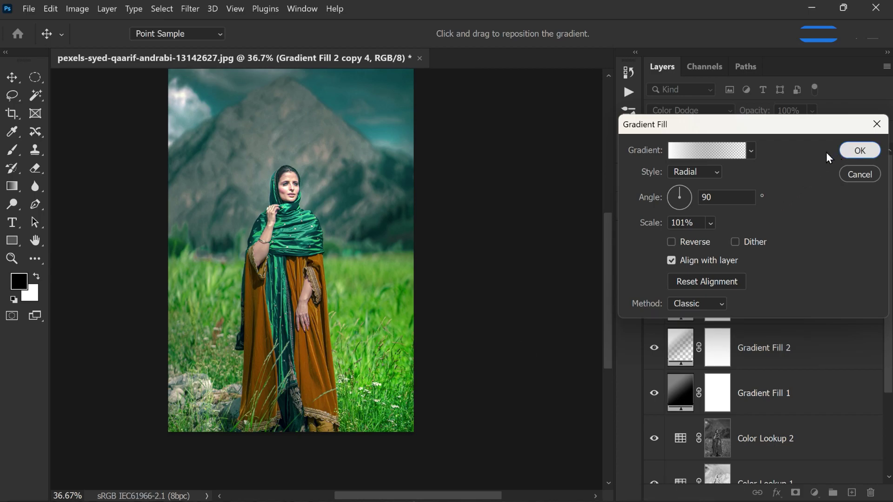
{"action": "left_click", "coordinate": [853, 153]}
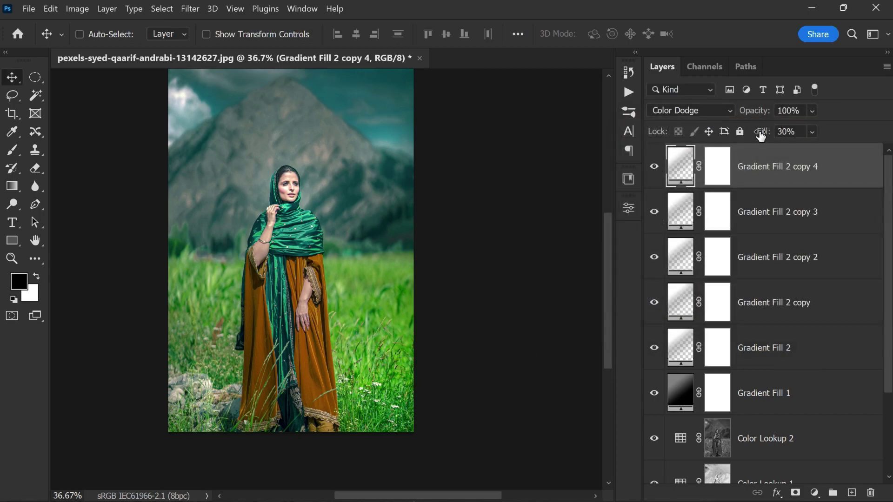
Step: Raise Gradient Fill 2 copy 4's Fill to 41%
{"action": "left_click_drag", "start_coordinate": [763, 134], "coordinate": [770, 138]}
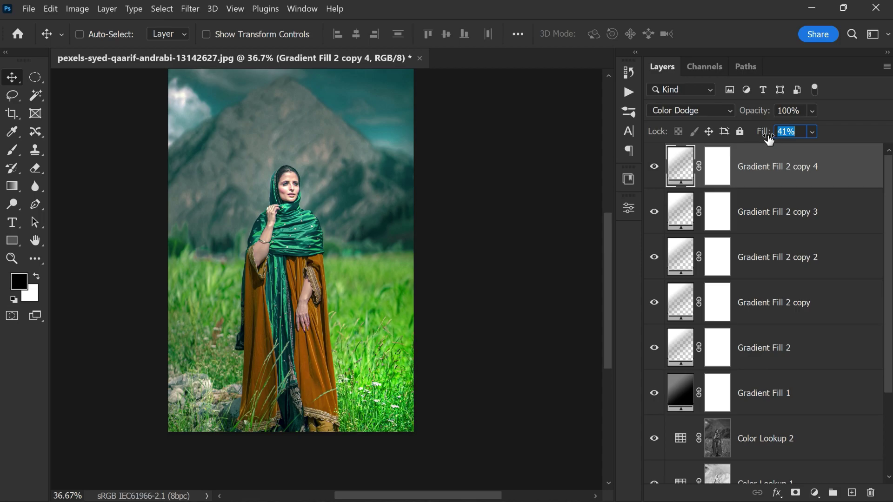
{"action": "scroll", "coordinate": [364, 215], "scroll_direction": "down", "scroll_amount": 1}
{"action": "scroll", "coordinate": [371, 223], "scroll_direction": "up", "scroll_amount": 1}
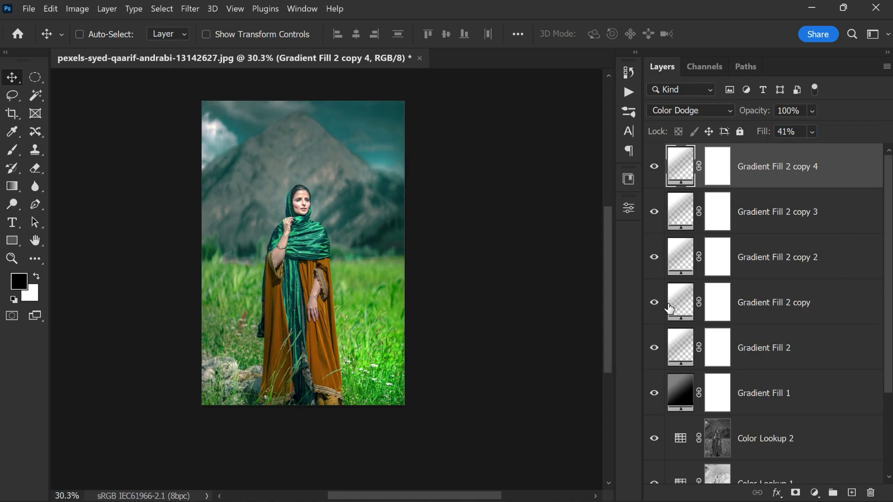
Step: Compare with Gradient Fill 2 hidden, then lower its Fill to 20%
{"action": "left_click", "coordinate": [655, 349]}
{"action": "left_click", "coordinate": [654, 349]}
{"action": "left_click", "coordinate": [723, 349]}
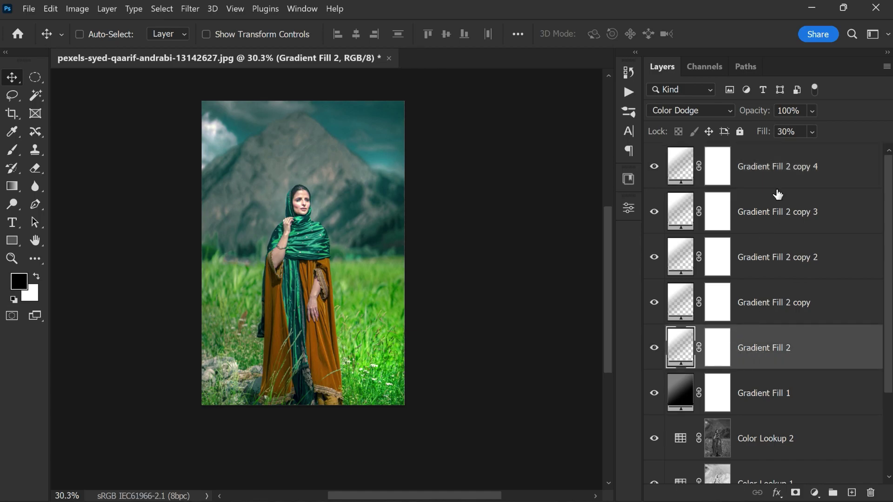
{"action": "left_click_drag", "start_coordinate": [769, 134], "coordinate": [758, 136]}
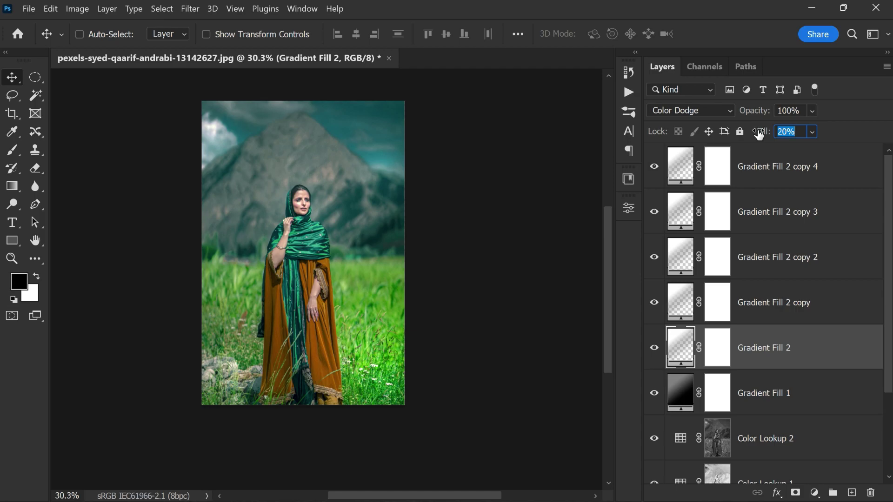
{"action": "left_click_drag", "start_coordinate": [754, 135], "coordinate": [760, 135]}
{"action": "scroll", "coordinate": [287, 247], "scroll_direction": "up", "scroll_amount": 1}
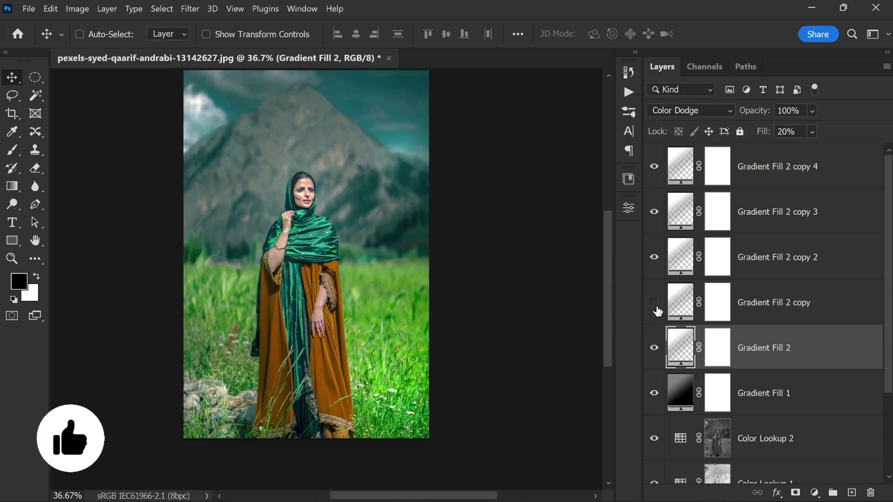
Step: Compare with Gradient Fill 2 copy hidden, then raise its Fill to 41%
{"action": "left_click", "coordinate": [654, 303]}
{"action": "left_click", "coordinate": [655, 303]}
{"action": "left_click", "coordinate": [753, 307]}
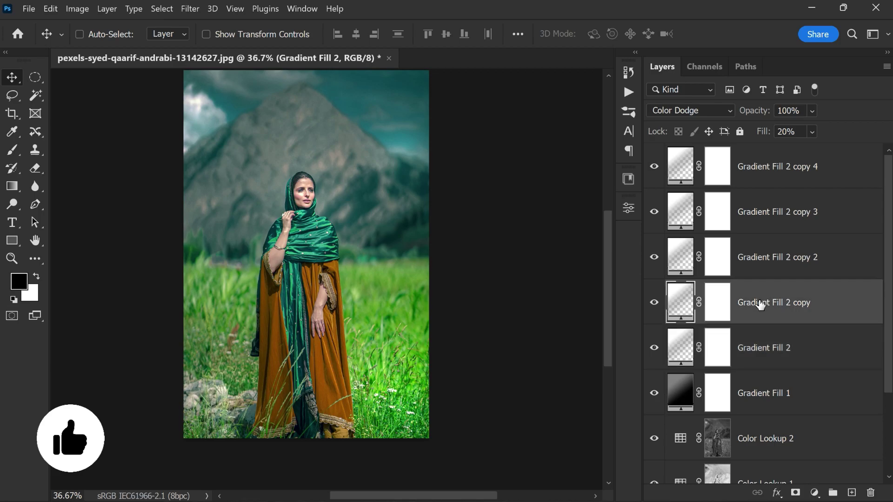
{"action": "left_click_drag", "start_coordinate": [764, 133], "coordinate": [774, 139]}
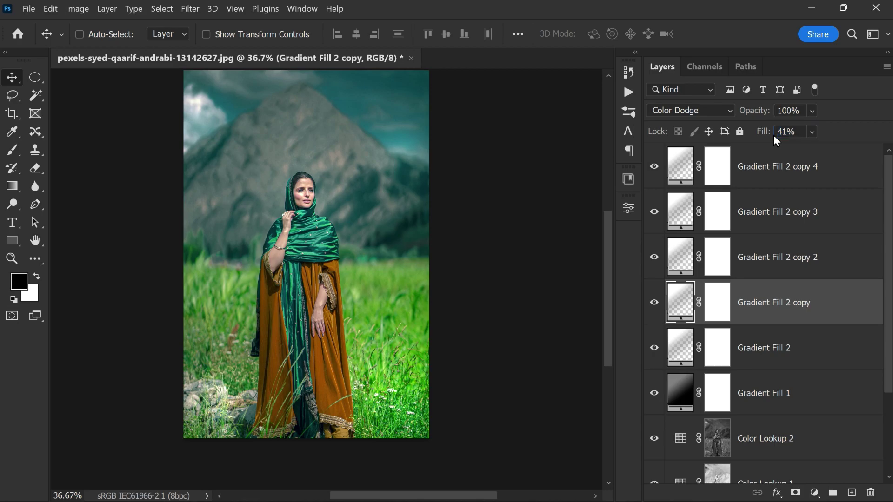
{"action": "scroll", "coordinate": [374, 205], "scroll_direction": "down", "scroll_amount": 1}
{"action": "scroll", "coordinate": [790, 327], "scroll_direction": "down", "scroll_amount": 3}
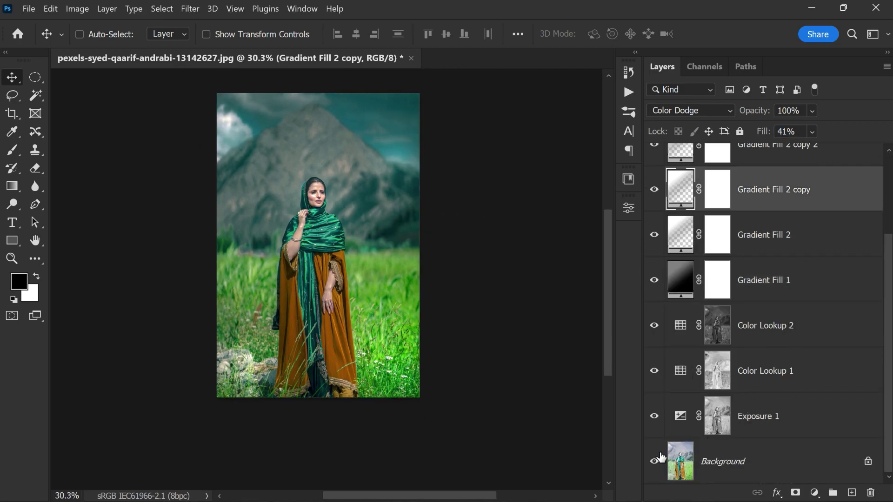
Step: Show only the original Background, then restore all edit layers to compare
{"action": "left_click", "coordinate": [654, 461], "text": "alt"}
{"action": "left_click", "coordinate": [654, 461], "text": "alt"}
{"action": "scroll", "coordinate": [533, 404], "scroll_direction": "up", "scroll_amount": 1}
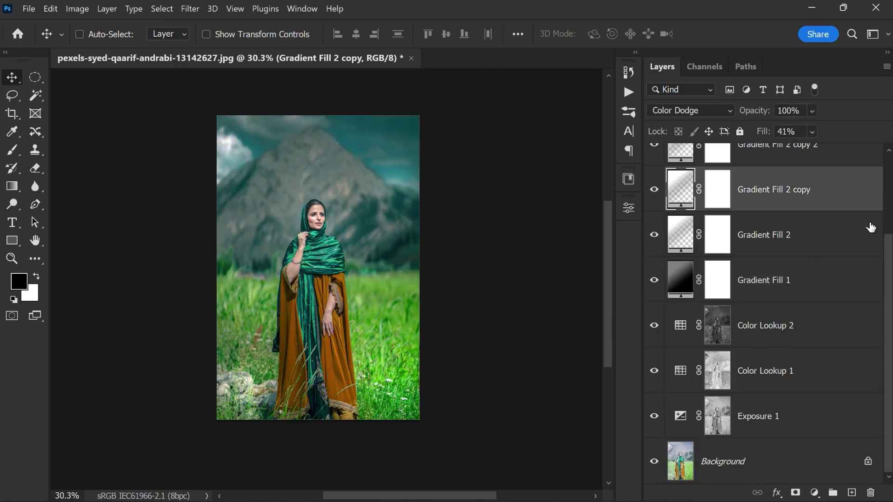
{"action": "scroll", "coordinate": [793, 198], "scroll_direction": "up", "scroll_amount": 3}
Step: Select the layers from Gradient Fill 2 copy 4 down to Exposure 1 and group them as Group 1
{"action": "left_click", "coordinate": [786, 179]}
{"action": "scroll", "coordinate": [786, 178], "scroll_direction": "down", "scroll_amount": 3}
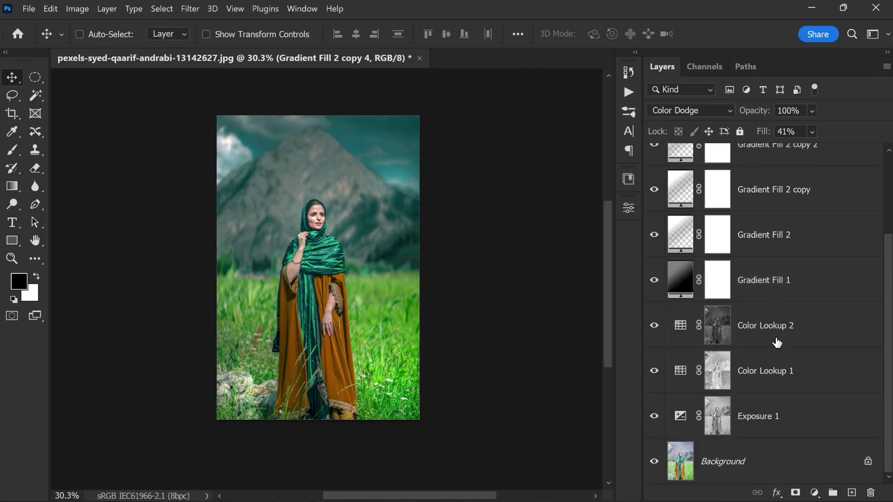
{"action": "left_click", "coordinate": [775, 416], "text": "shift"}
{"action": "right_click", "coordinate": [775, 415]}
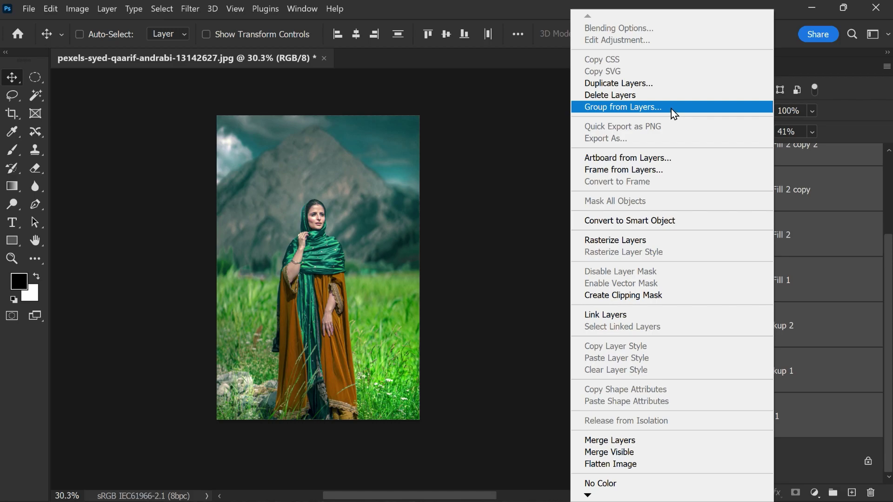
{"action": "left_click", "coordinate": [671, 108]}
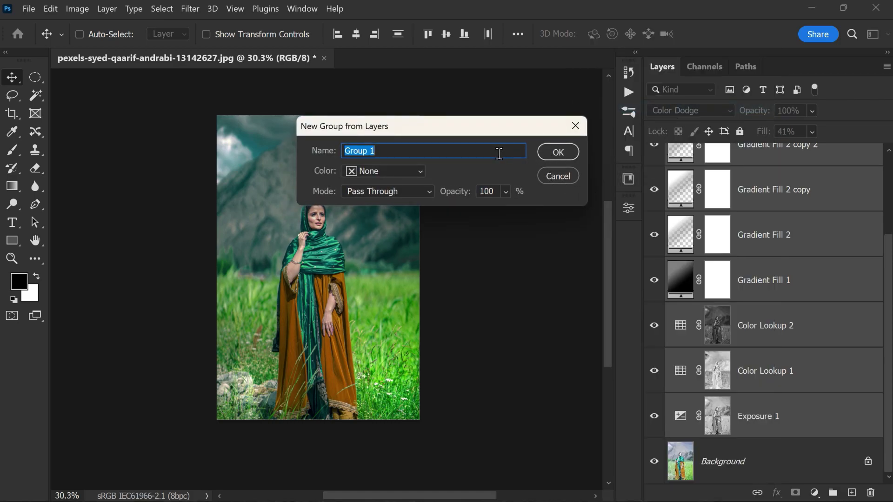
{"action": "left_click", "coordinate": [558, 151]}
{"action": "key", "text": "ctrl+0"}
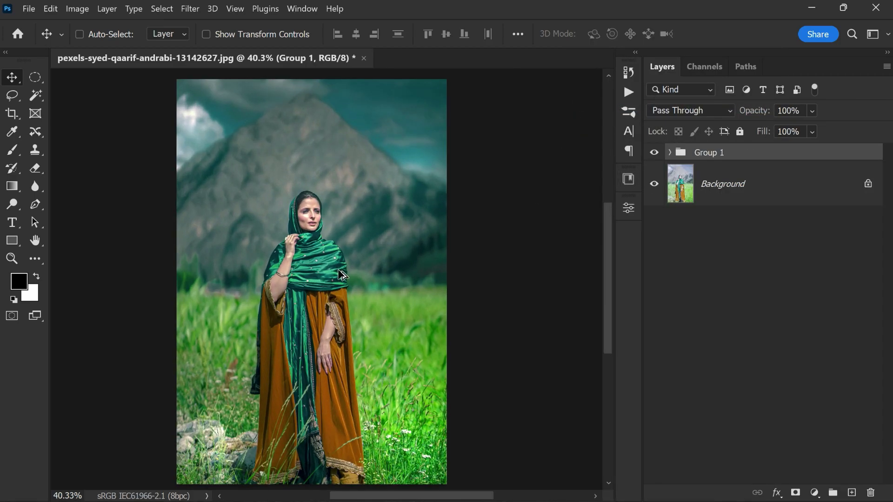
{"action": "scroll", "coordinate": [384, 247], "scroll_direction": "down", "scroll_amount": 1}
Step: Toggle Group 1 off and on three times for before/after, ending with it visible
{"action": "left_click", "coordinate": [653, 154]}
{"action": "left_click", "coordinate": [654, 153]}
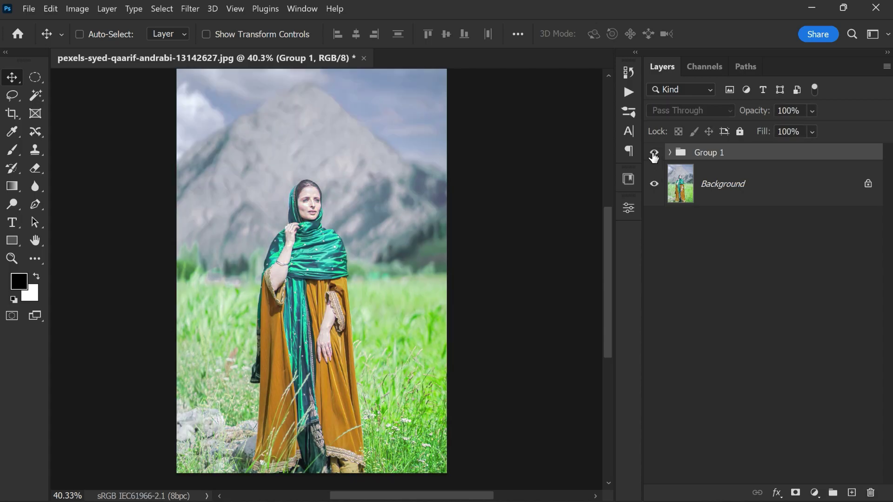
{"action": "left_click", "coordinate": [654, 153]}
{"action": "left_click", "coordinate": [653, 153]}
{"action": "left_click", "coordinate": [653, 153]}
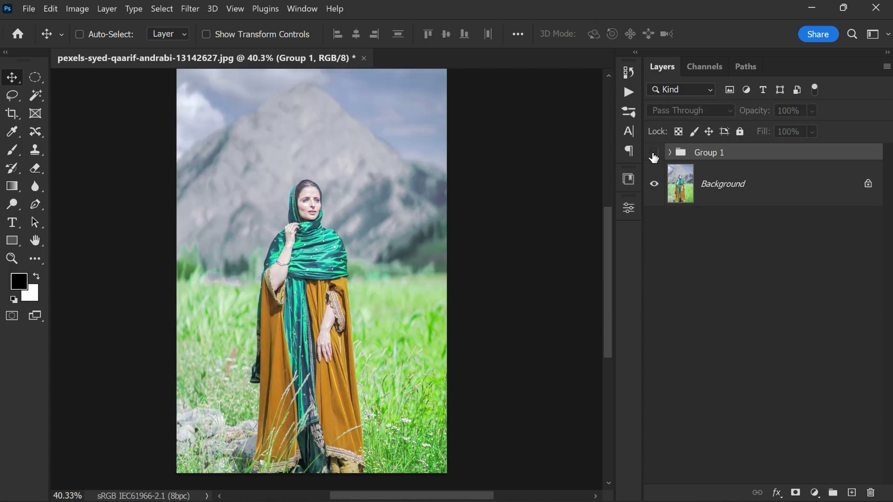
{"action": "left_click", "coordinate": [654, 154]}
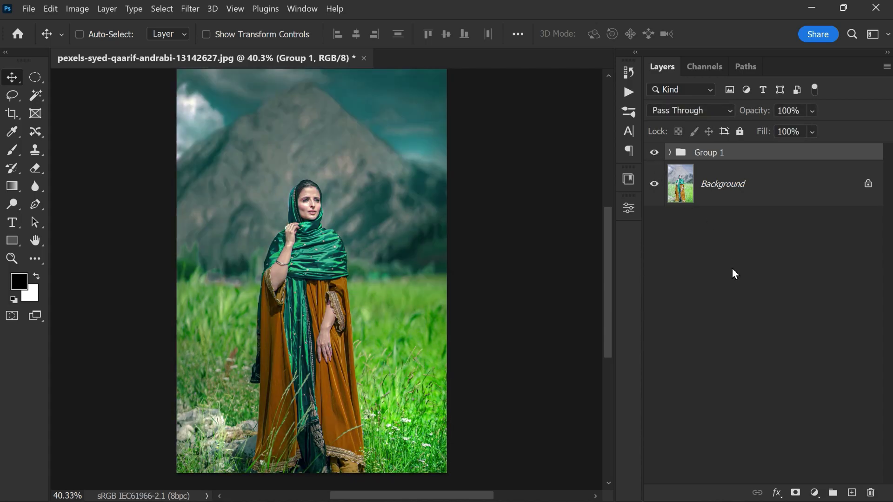